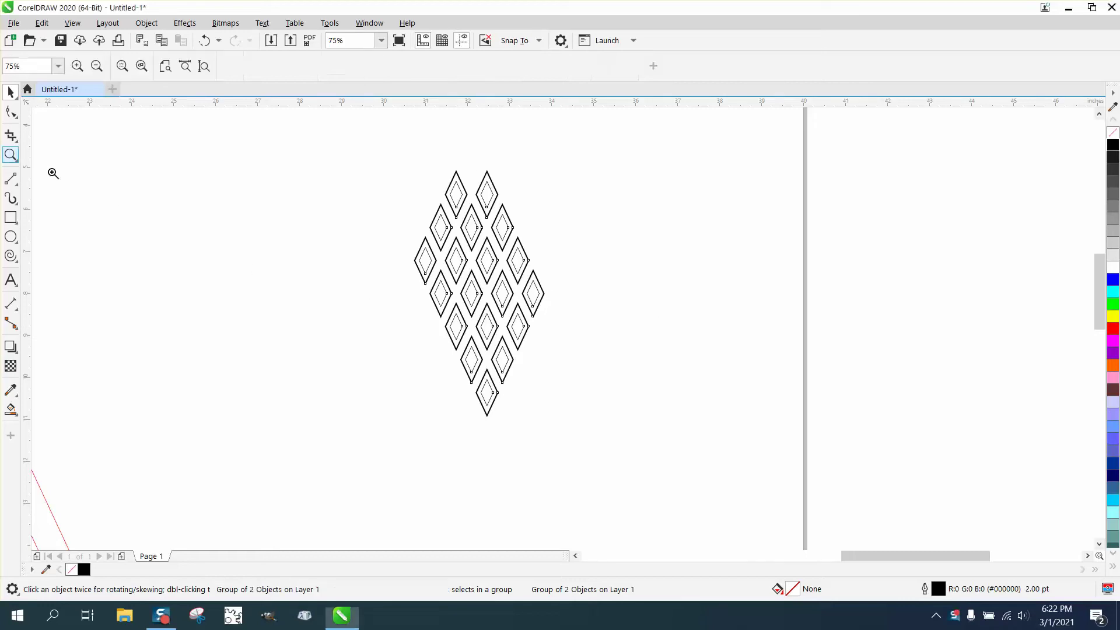
- Zoom in and out to inspect the finished diamond pattern's outlines
right_click(427, 234)
drag(412, 195, 534, 335)
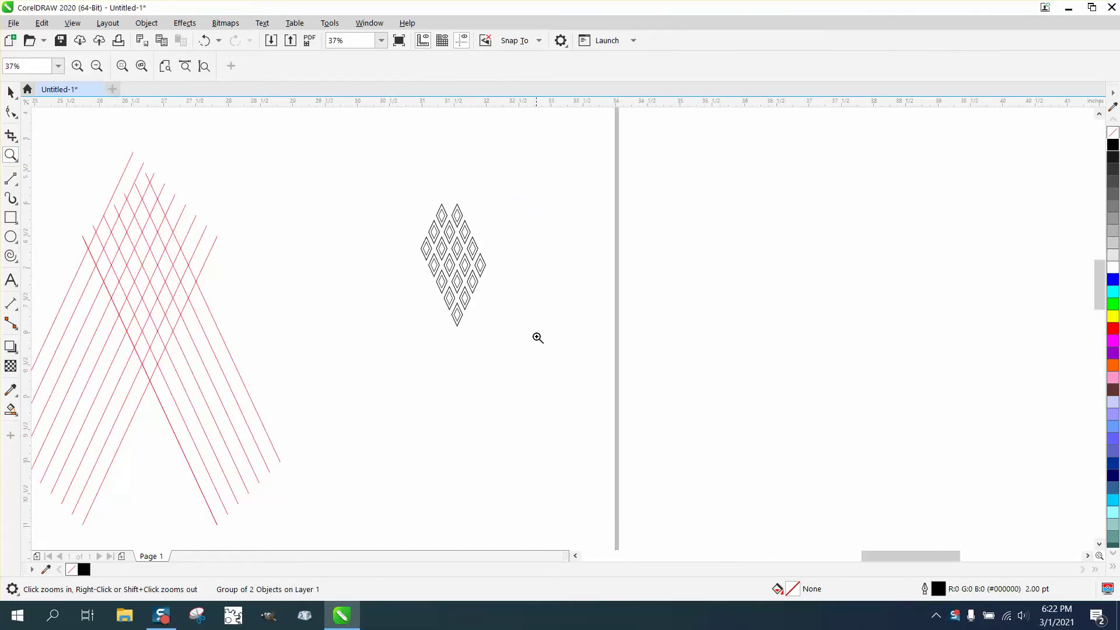
click(548, 295)
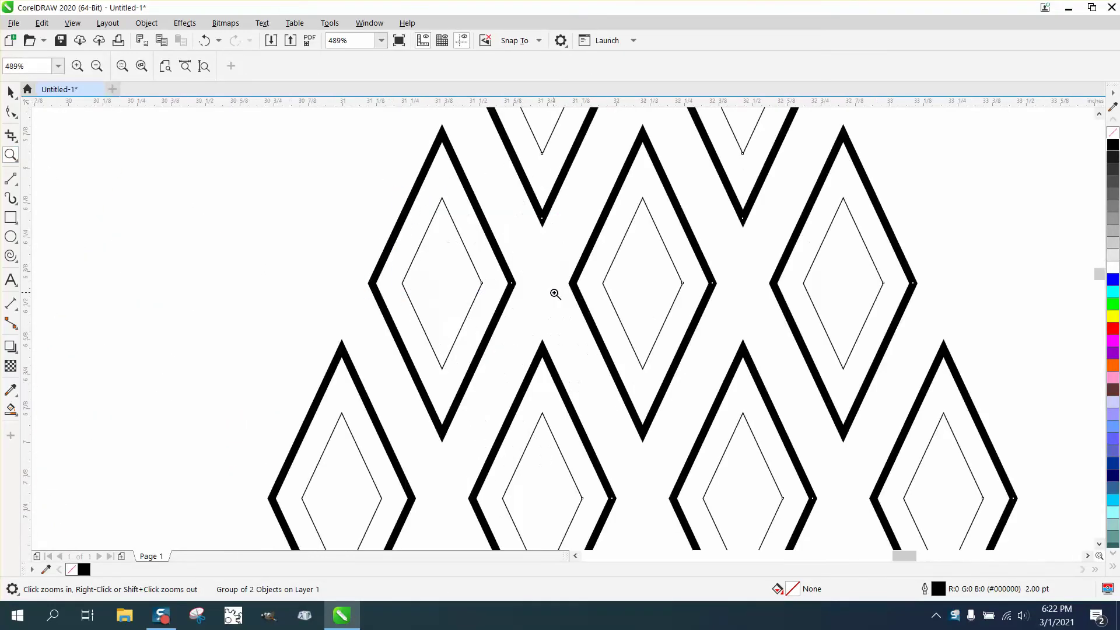
right_click(429, 267)
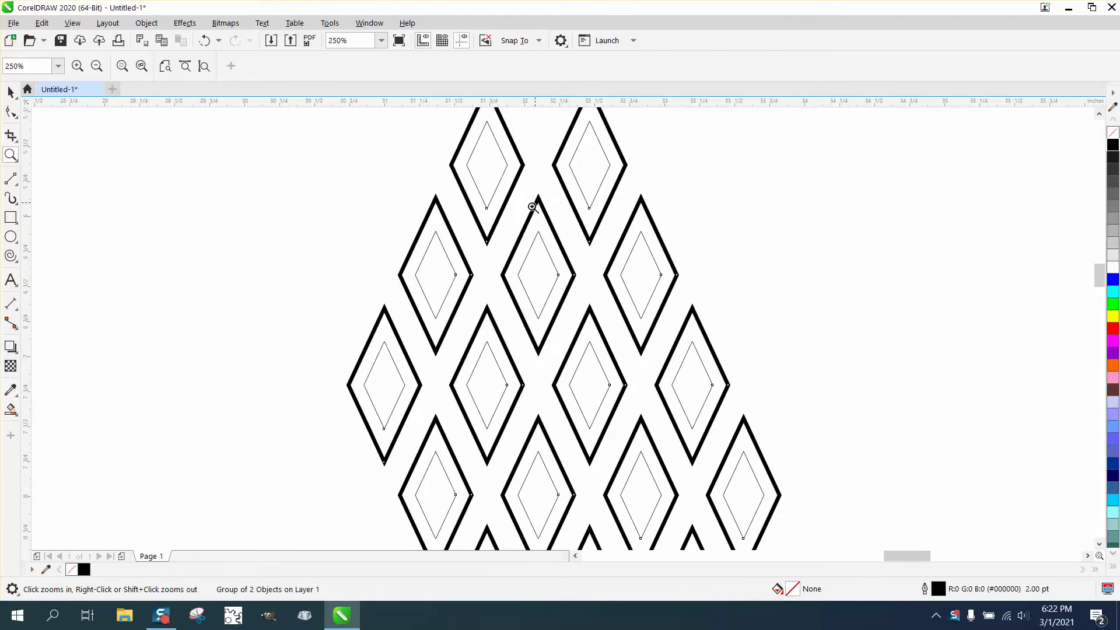
scroll(492, 283, down, 3)
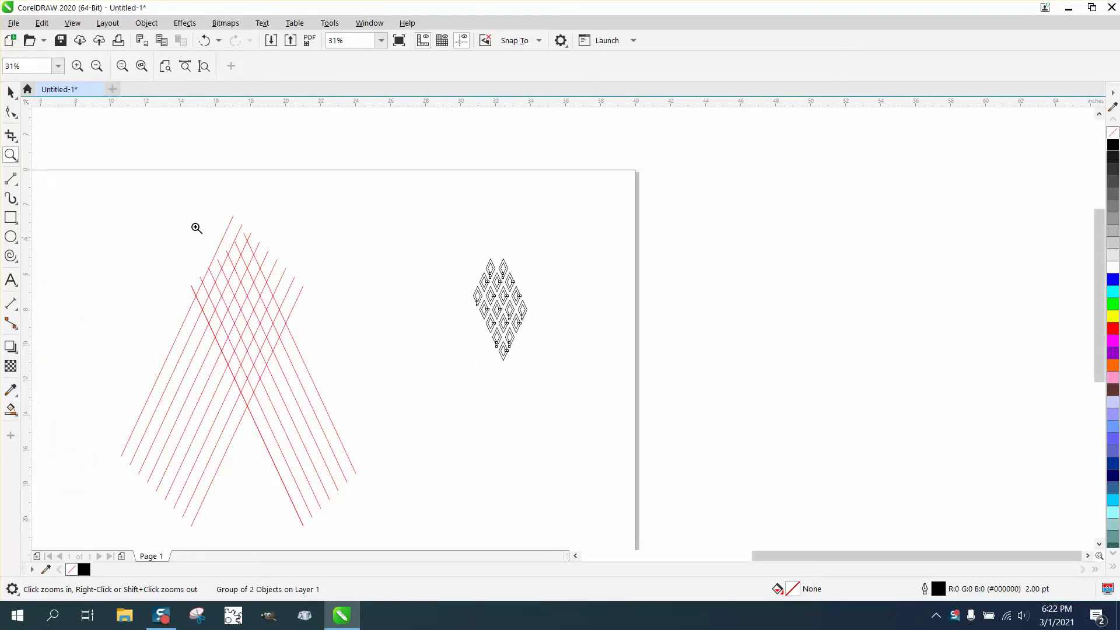
- Marquee-select all the old crisscross red lines
key(space)
scroll(157, 181, down, 2)
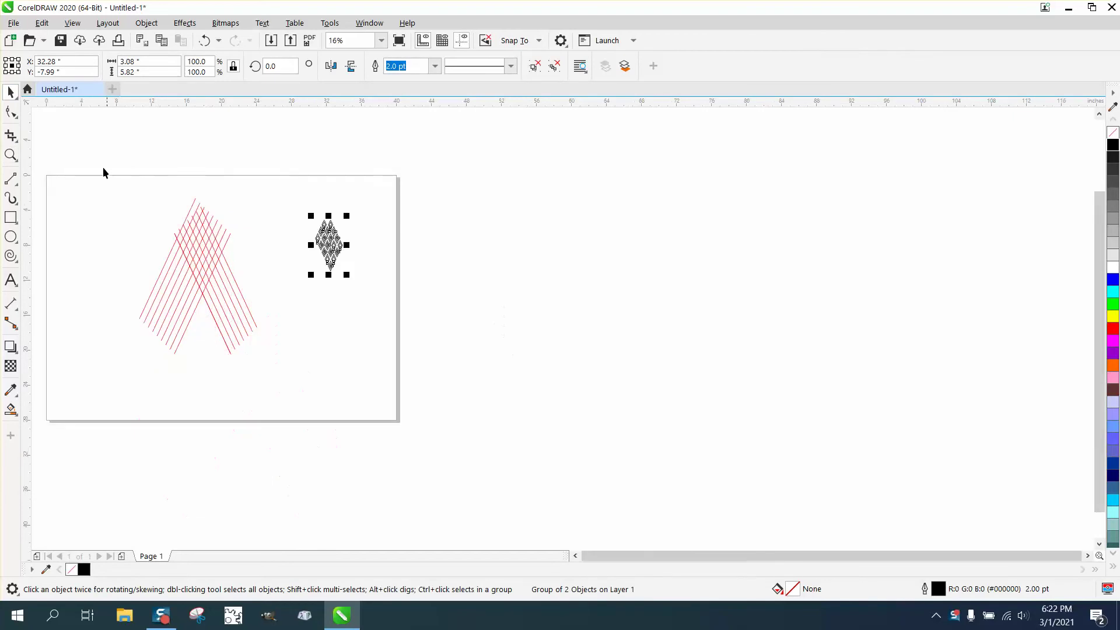
drag(102, 172, 274, 366)
- Delete the old red lines and draw a vertical red line with the 2-Point Line tool
key(Delete)
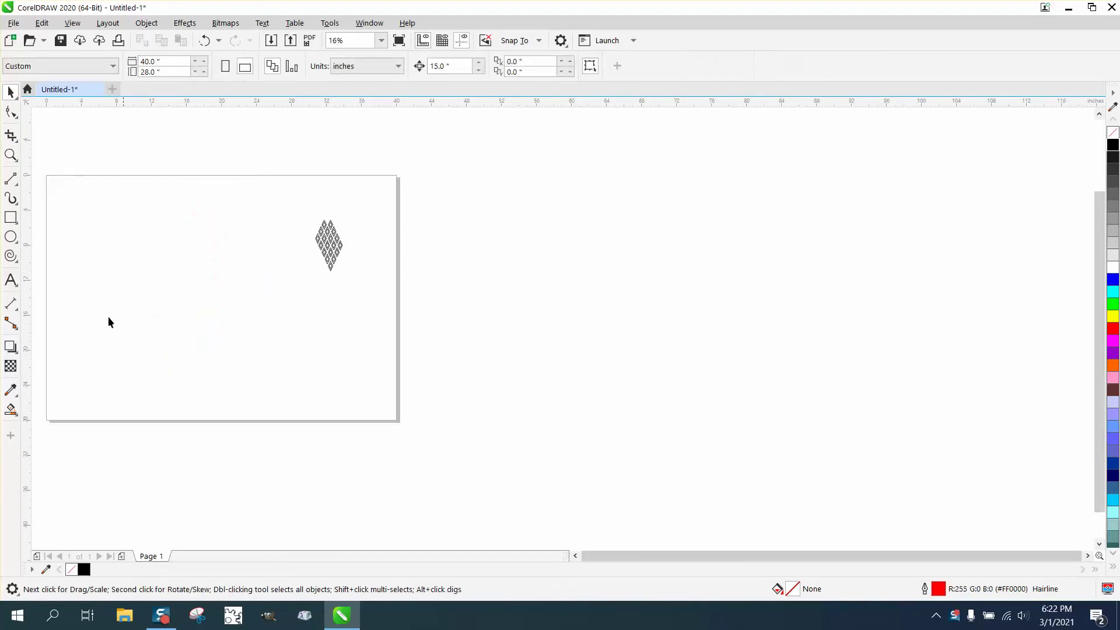
click(15, 182)
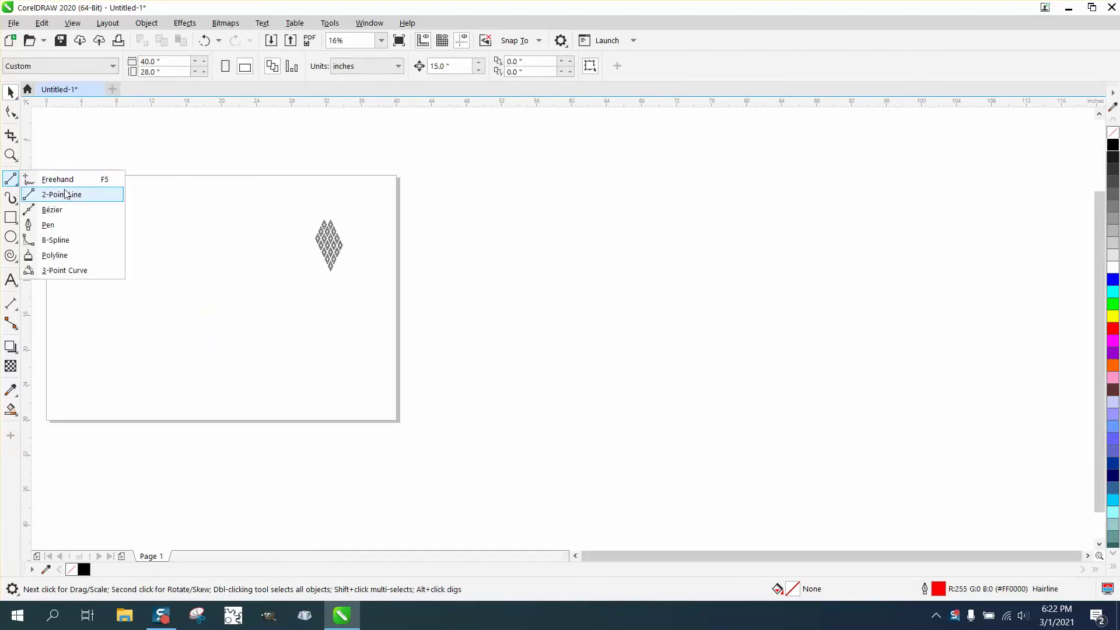
click(68, 194)
drag(175, 197, 175, 344)
- Rotate the line to 25° and add a mirrored -25° copy to form an X
click(12, 92)
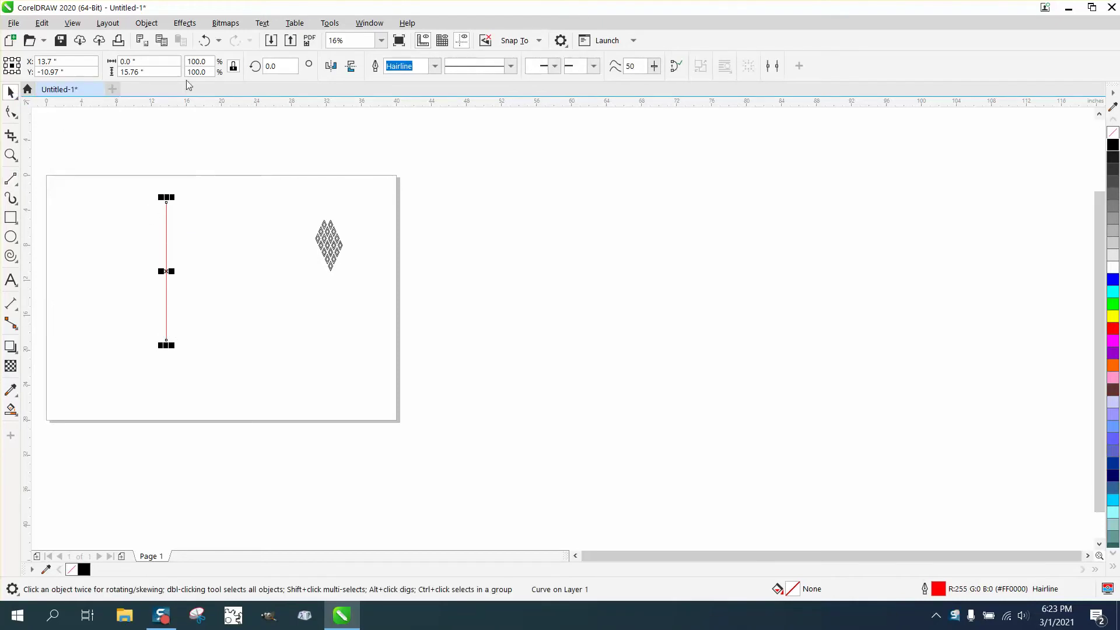
click(273, 66)
text(25)
key(Return)
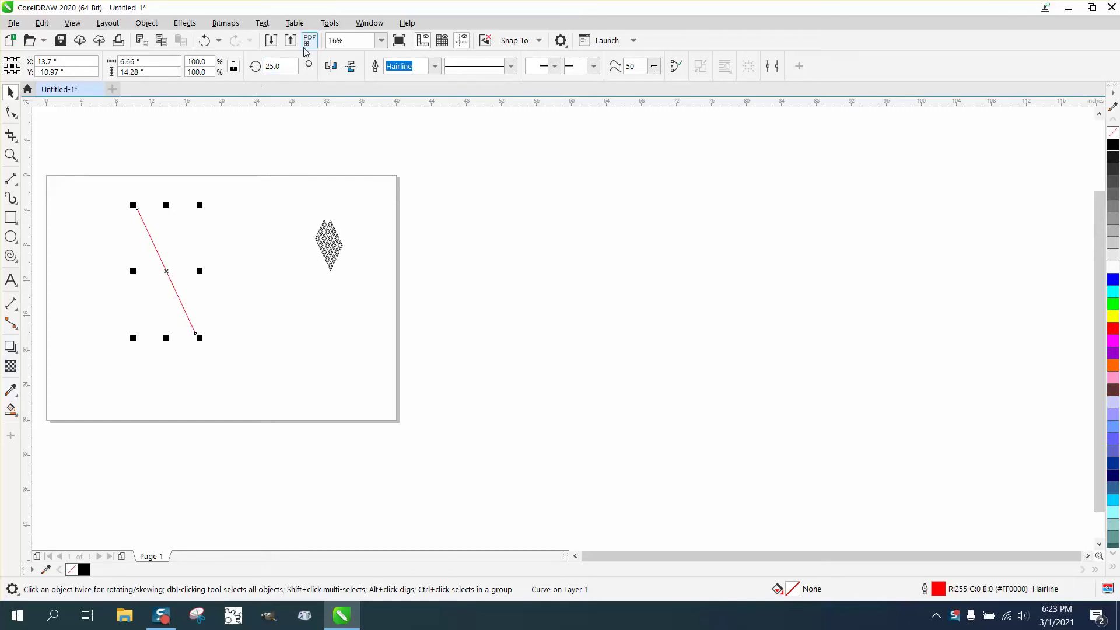
click(289, 66)
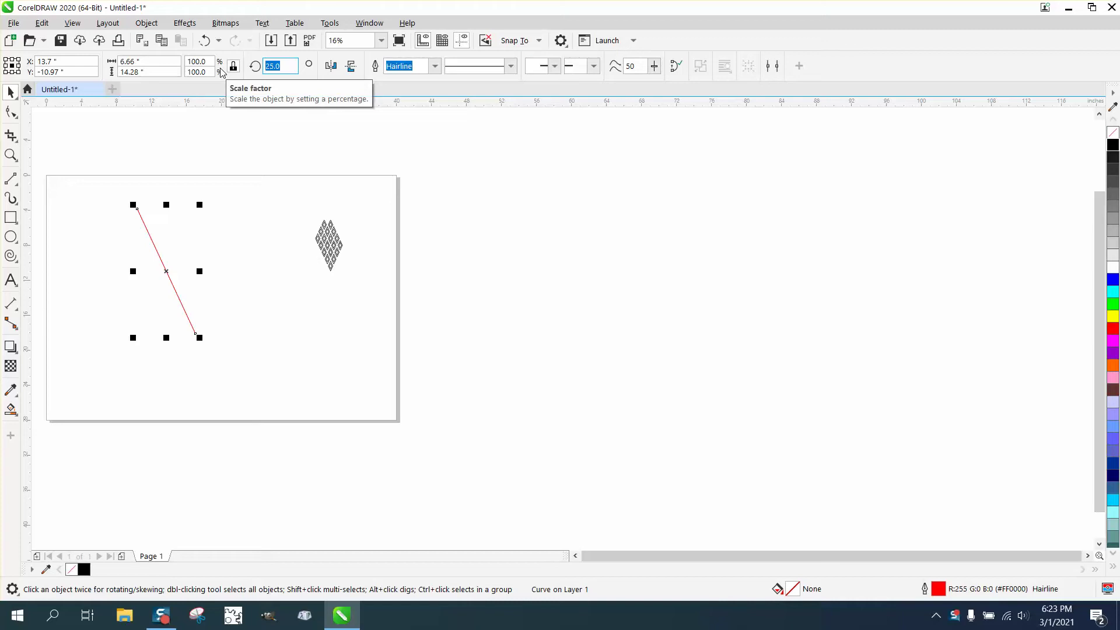
key(BackSpace)
text(-25)
key(Return)
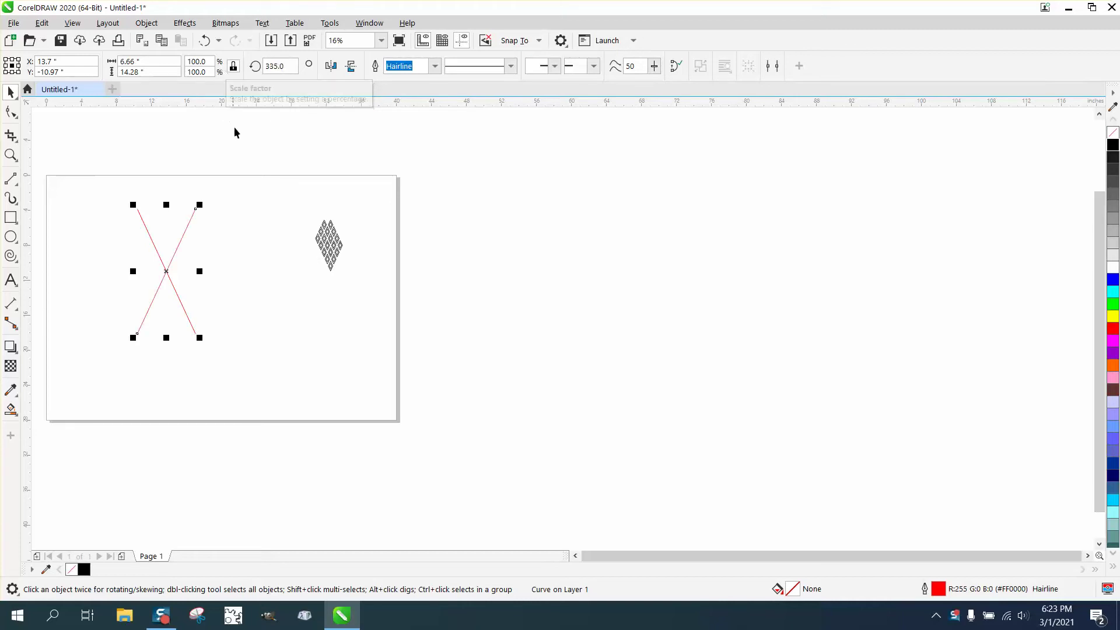
click(236, 156)
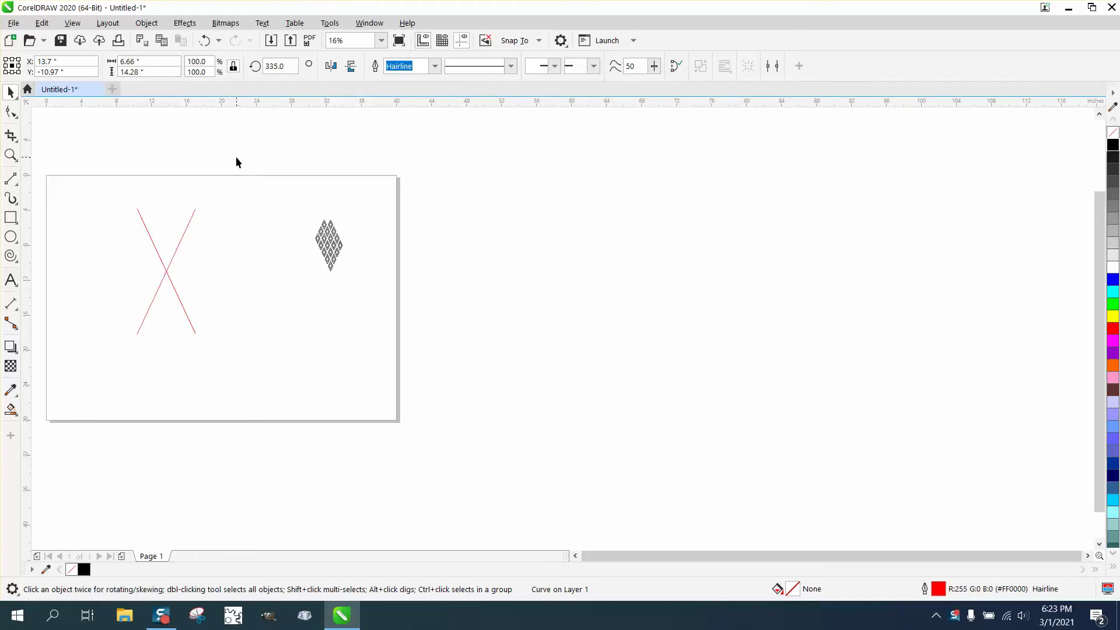
- Zoom to the page, then duplicate the red X and delete the misplaced copy
click(11, 155)
drag(70, 170, 365, 429)
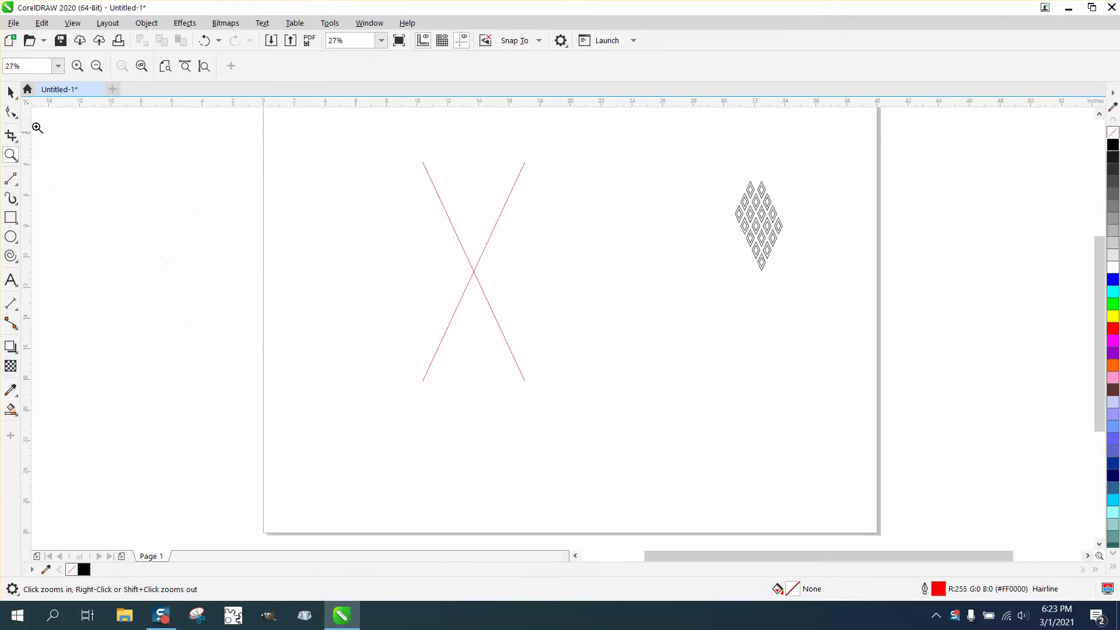
click(10, 91)
click(501, 213)
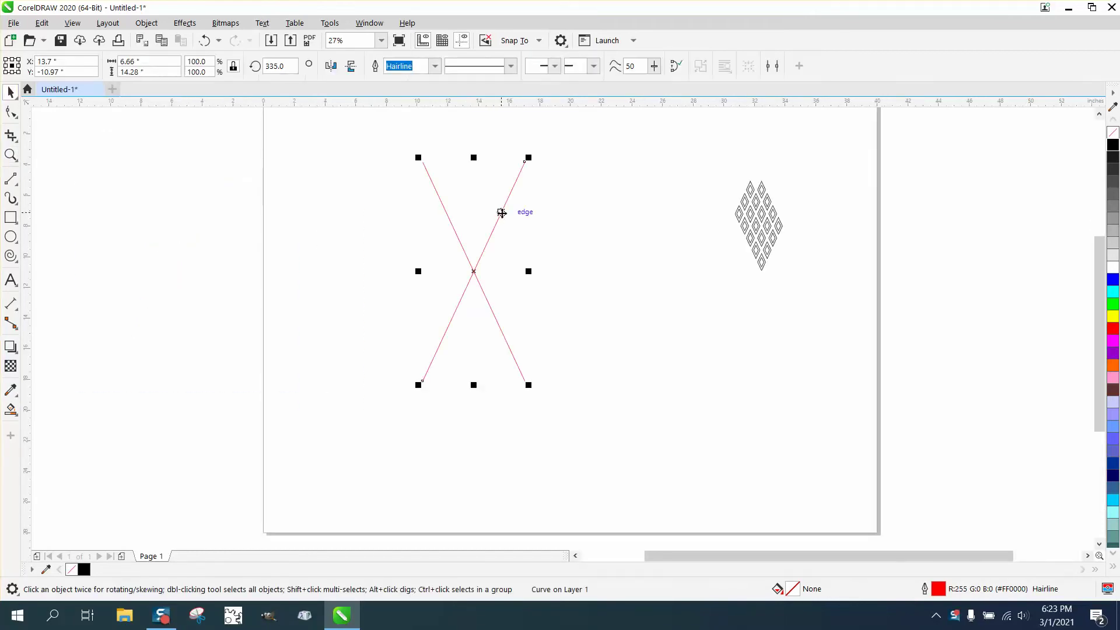
key(ctrl+d)
key(Delete)
click(502, 214)
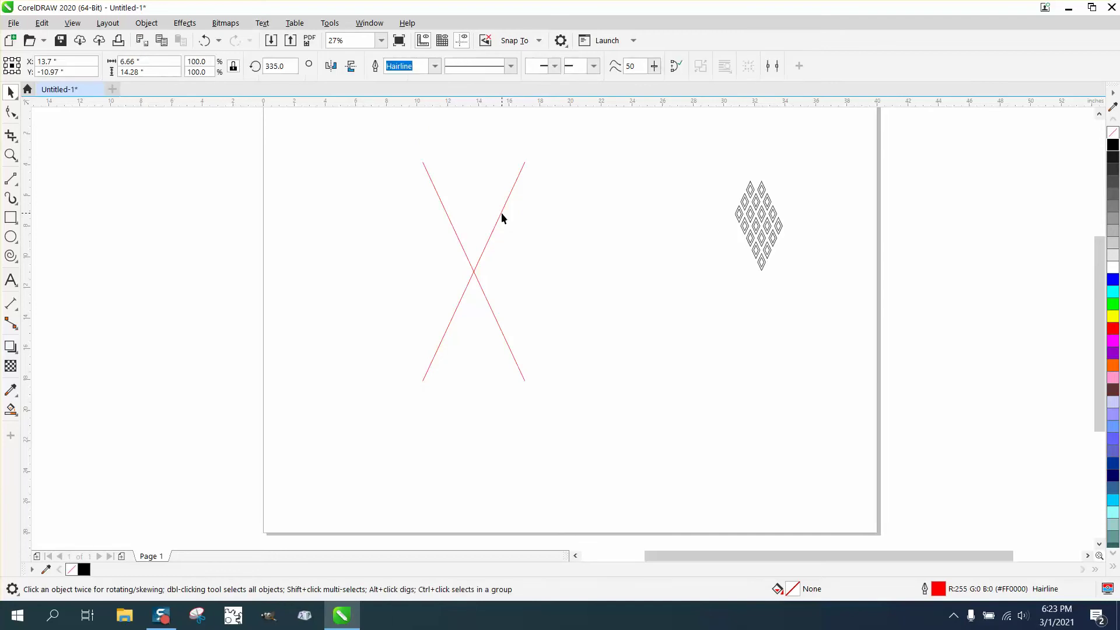
- With nothing selected, enter .5 as the nudge distance, then select the upper-right red line
click(565, 214)
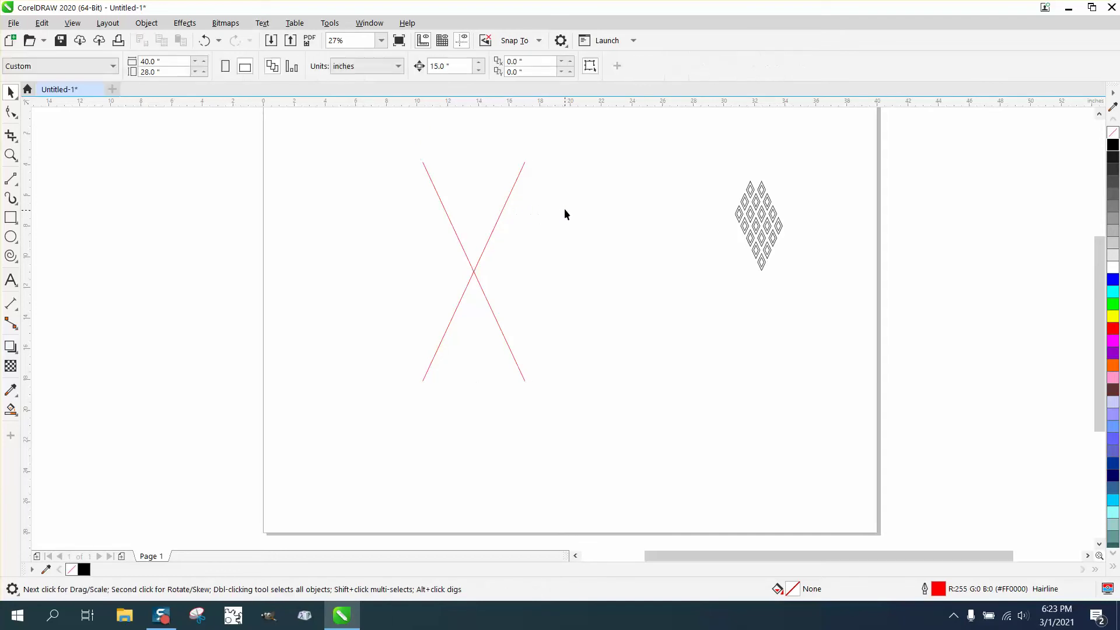
click(519, 174)
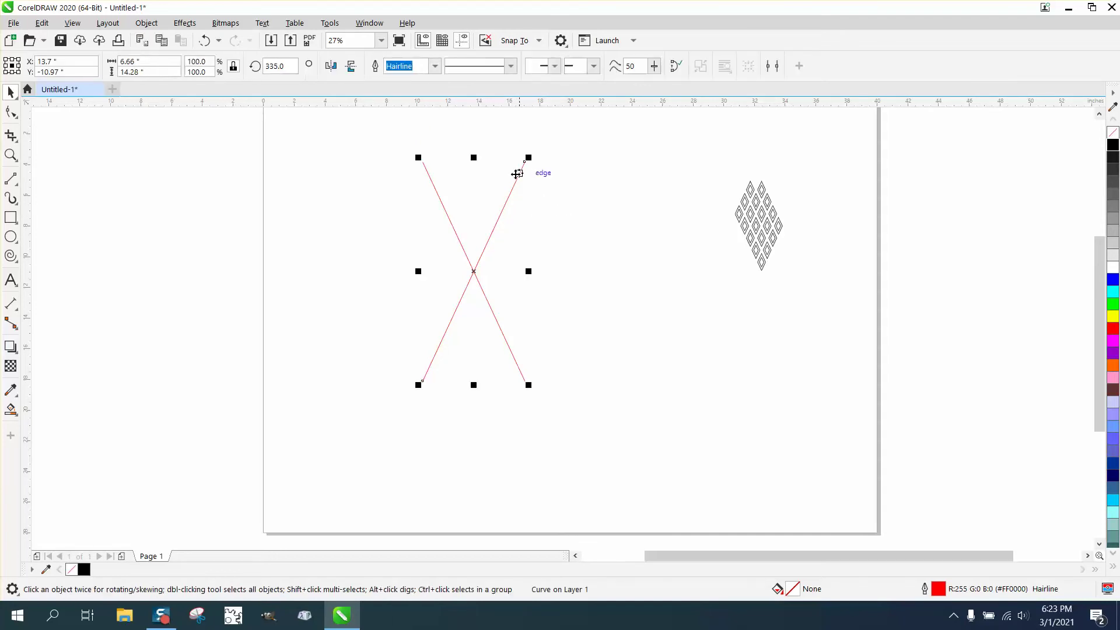
click(475, 116)
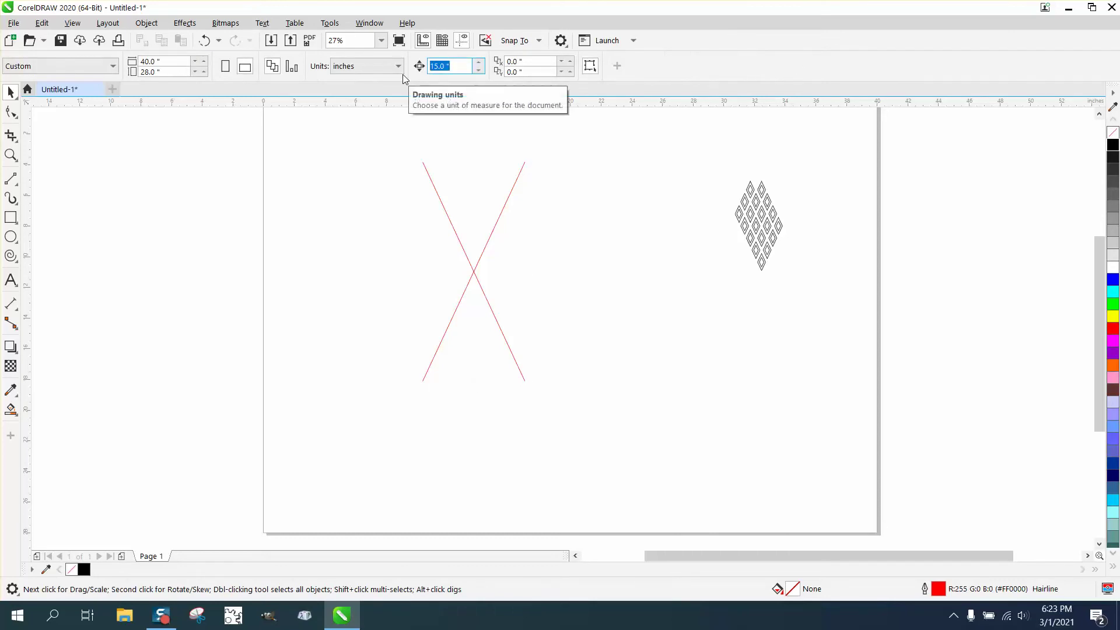
text(.5)
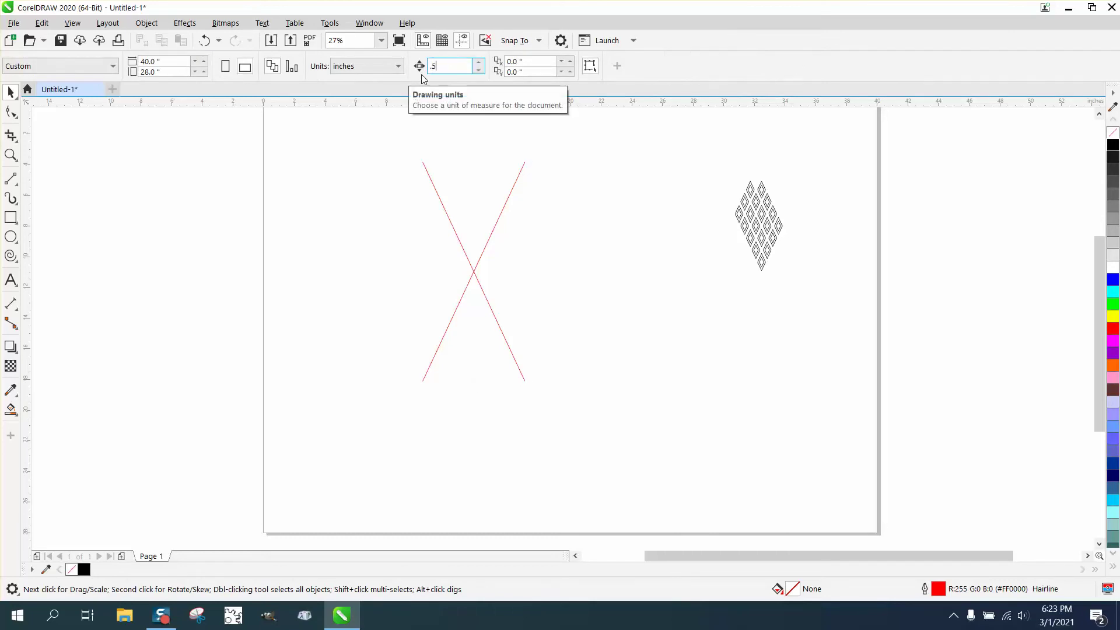
click(513, 186)
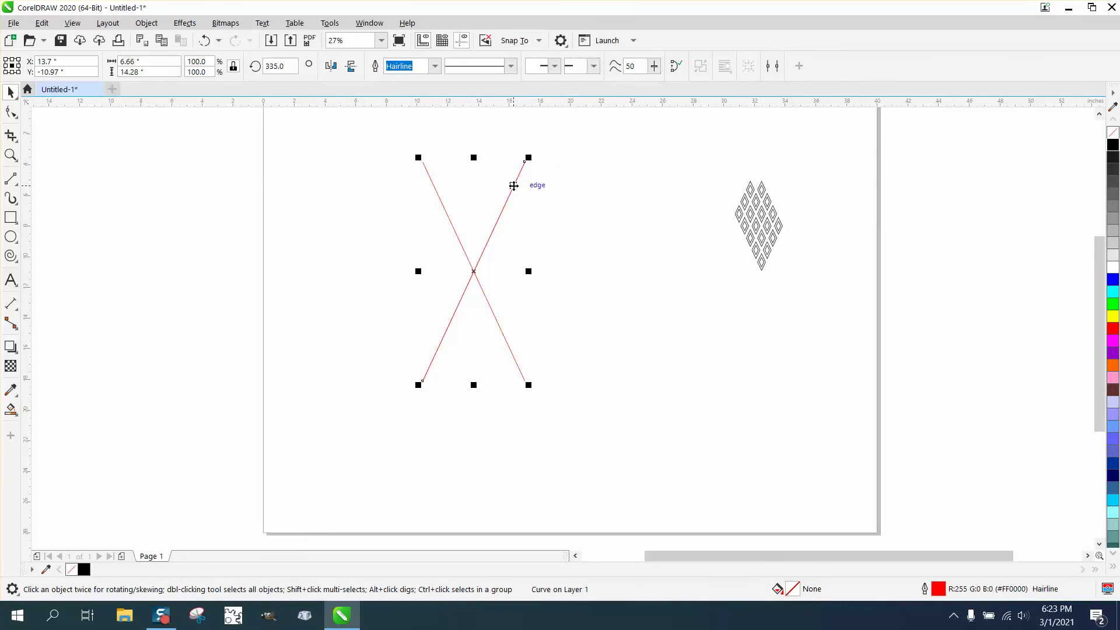
- Add parallel copies of the first red line, spaced 0.5 inch apart
key(KP_Add)
key(Up)
key(Left)
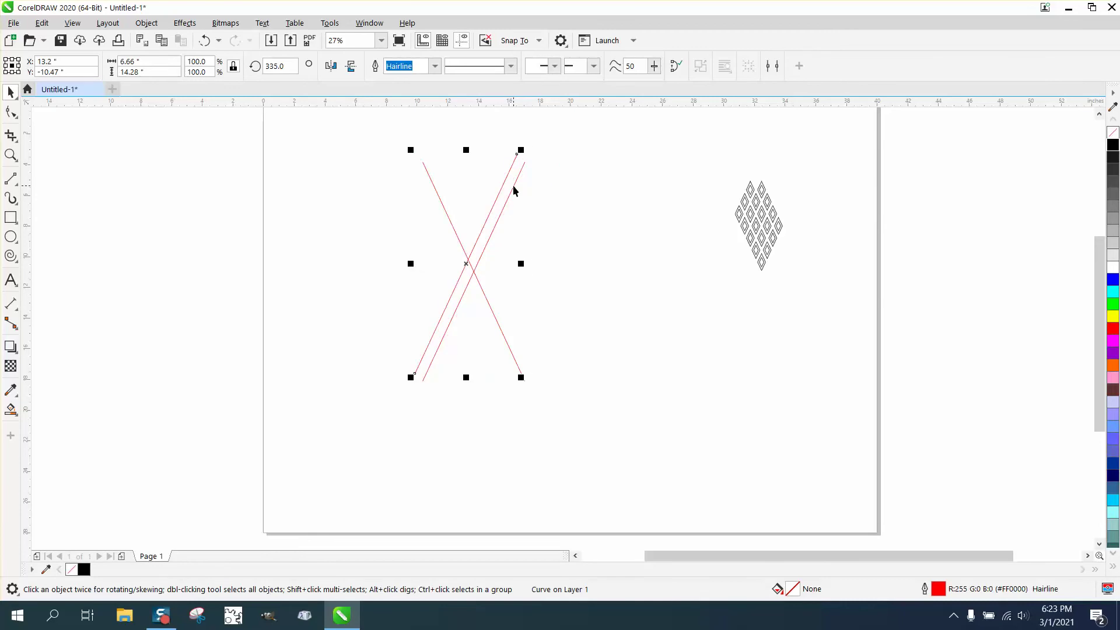
key(ctrl+d)
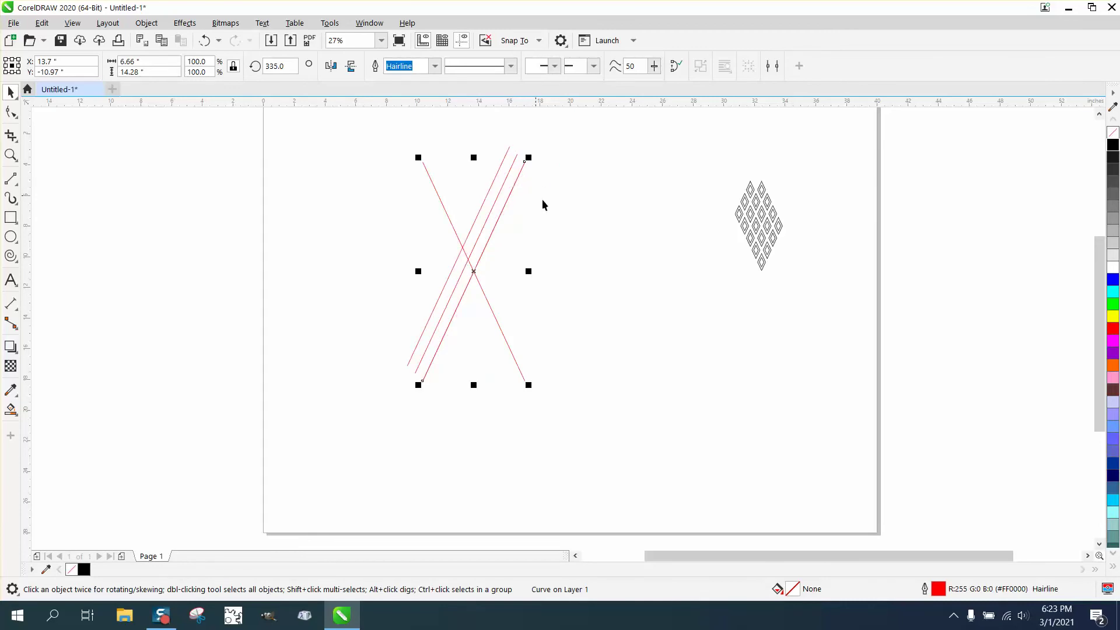
click(541, 199)
click(501, 181)
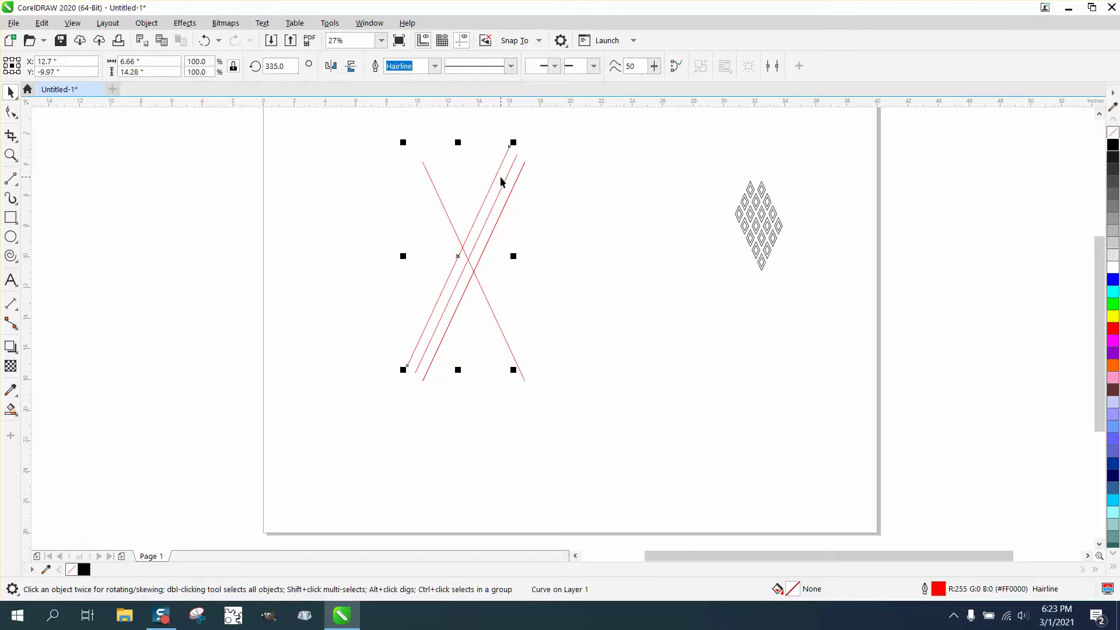
key(ctrl+d)
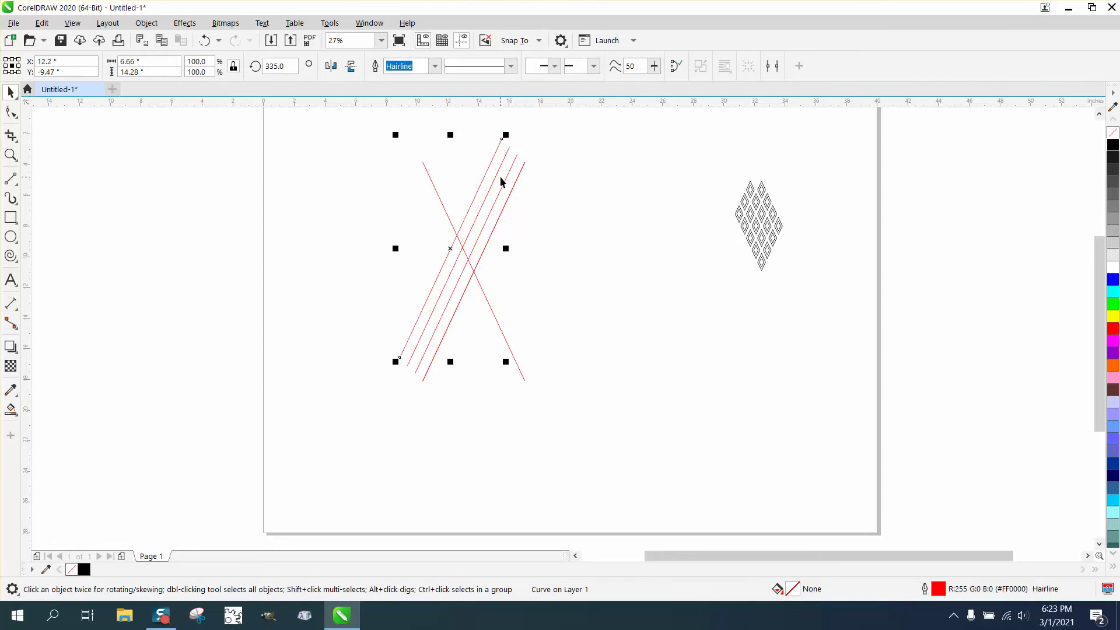
key(ctrl+d)
key(ctrl+d)
key(ctrl+d)
key(ctrl+d)
key(ctrl+d)
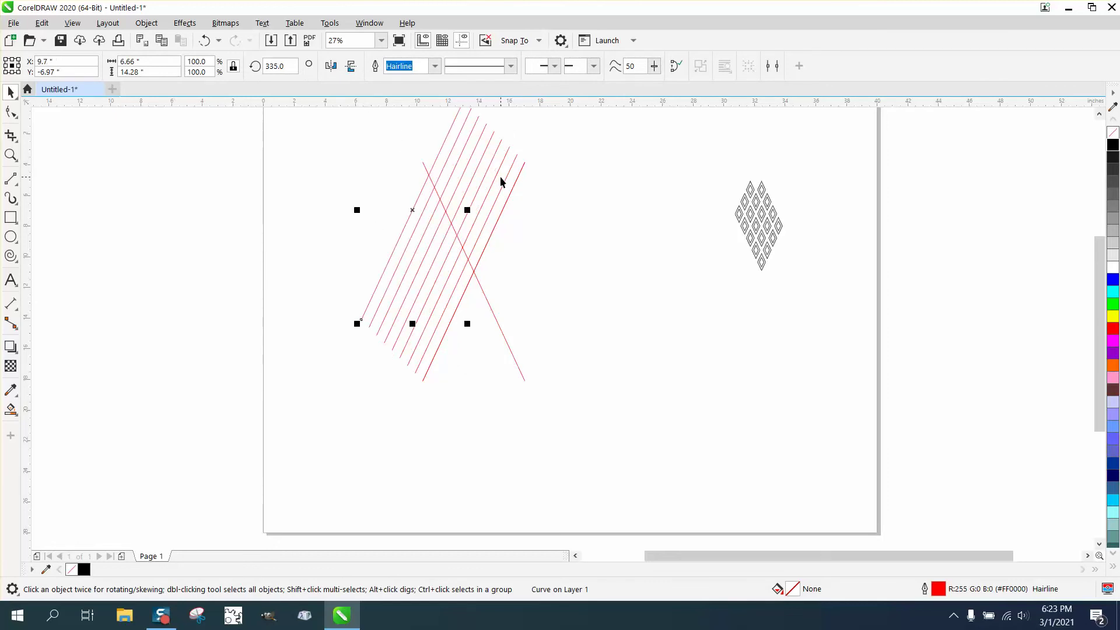
- Add 0.5-inch parallel copies of the crossing line, then select the finished diamond pattern
click(481, 288)
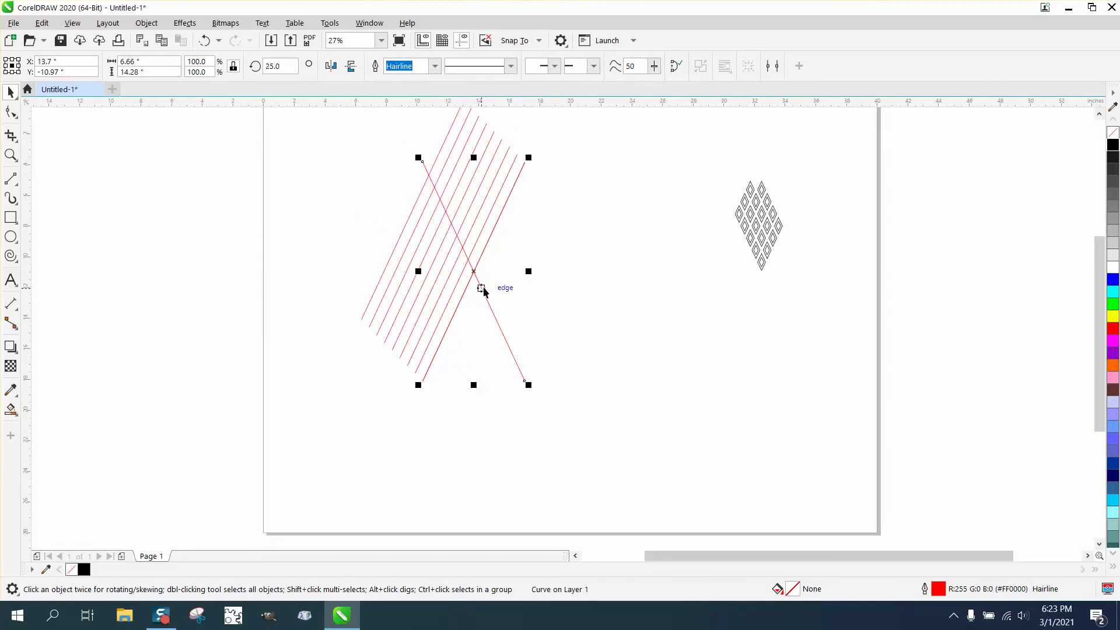
key(ctrl+d)
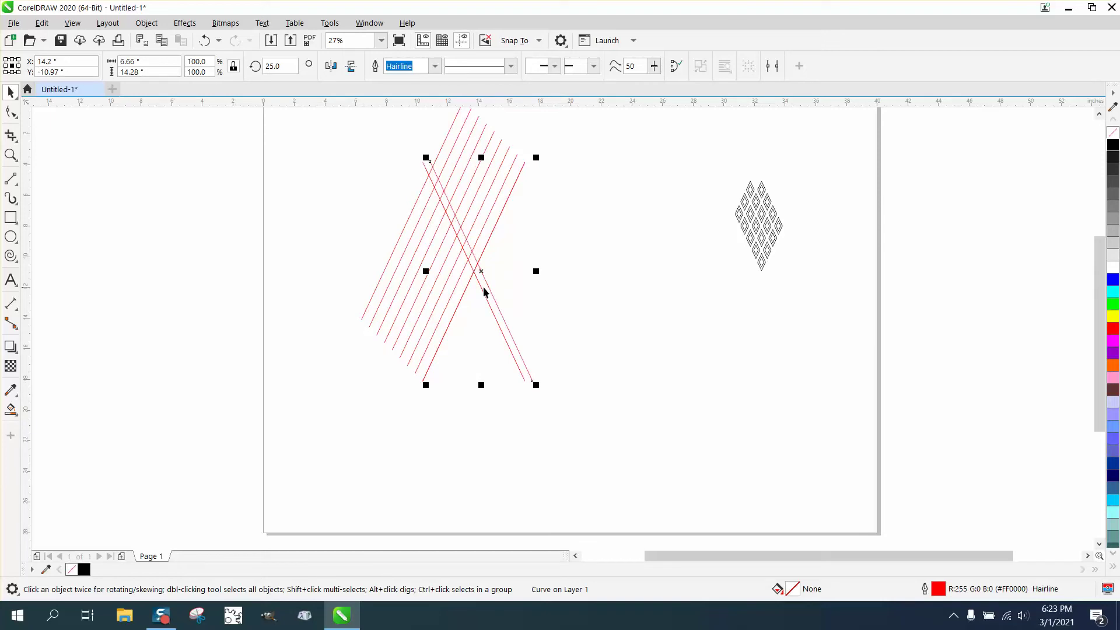
key(ctrl+d)
key(ctrl+d)
key(ctrl+d)
key(ctrl+d)
key(ctrl+d)
key(ctrl+d)
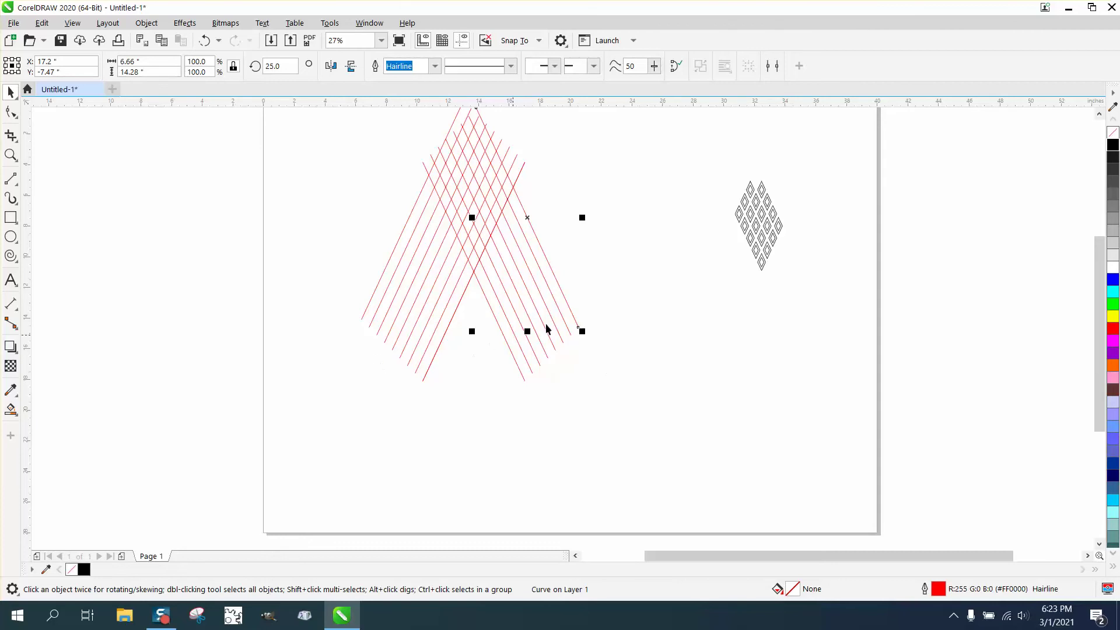
drag(709, 172, 813, 294)
- Zoom in on the red line grid and drag the horizontal guideline lower on the page
scroll(375, 292, down, 3)
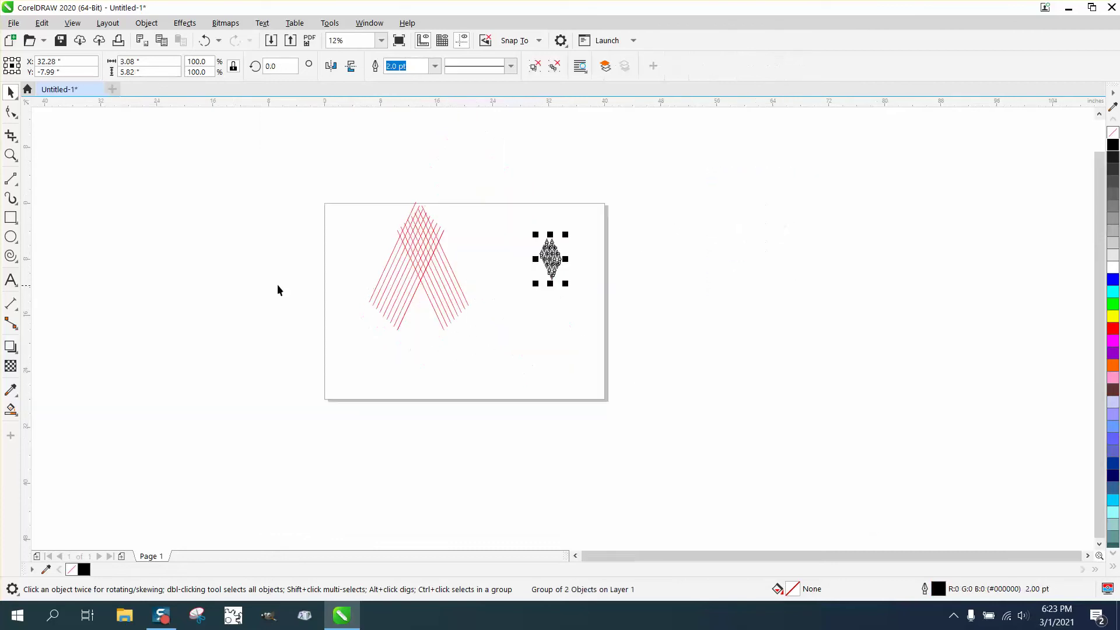
click(10, 155)
drag(341, 199, 503, 300)
scroll(385, 265, down, 2)
scroll(375, 270, down, 2)
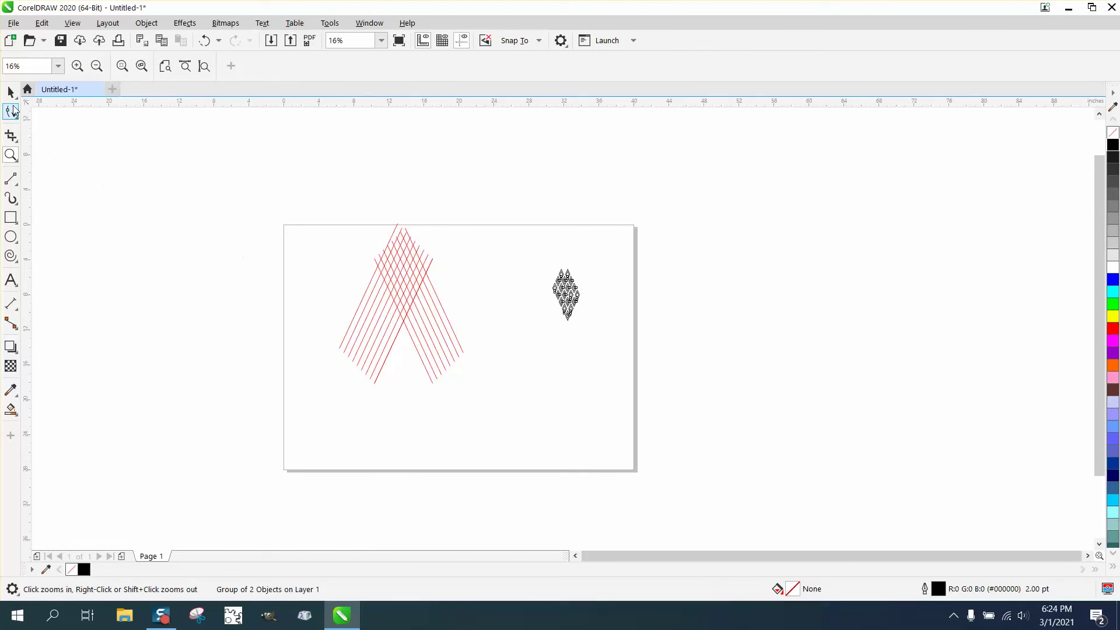
click(10, 92)
scroll(289, 232, up, 2)
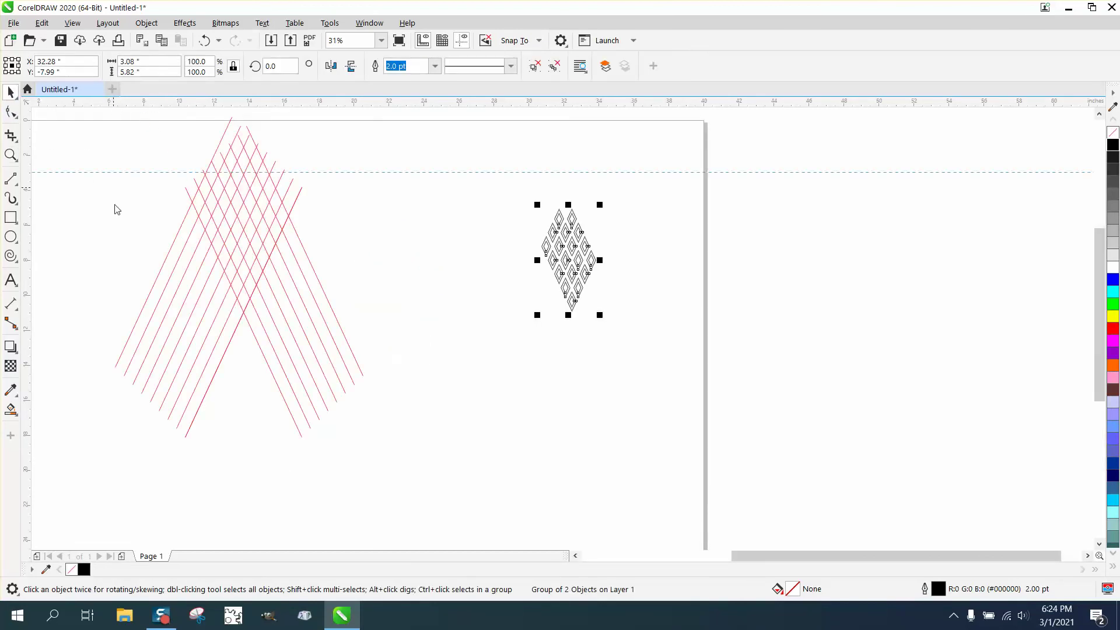
drag(120, 172, 392, 450)
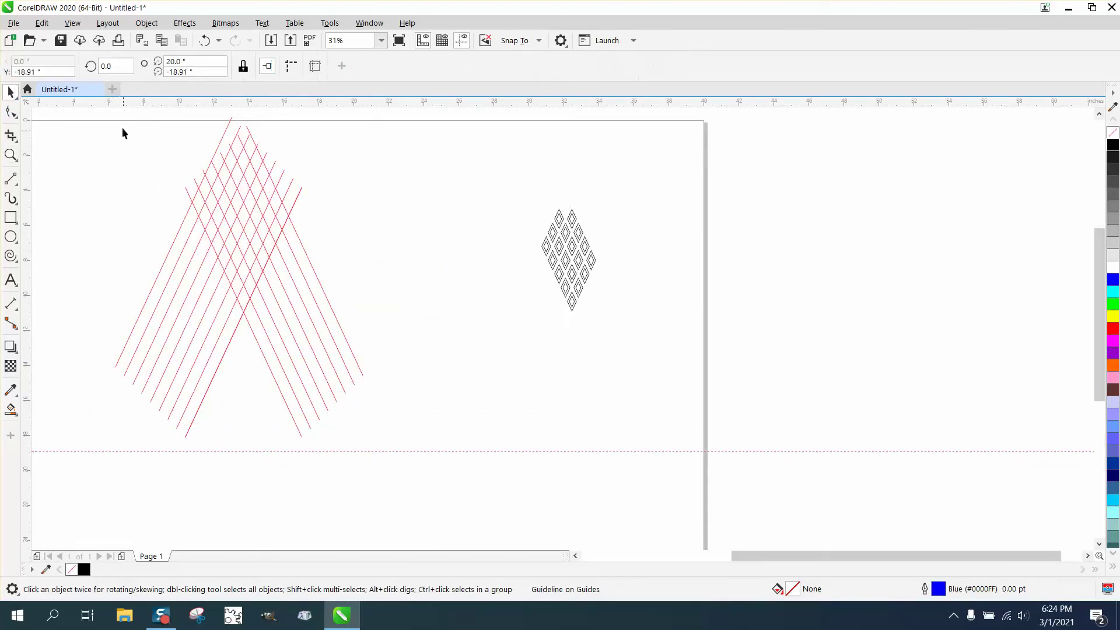
- Set the nudge distance to 15 inches and move the earlier diamond pattern right, off the page
drag(120, 115, 418, 458)
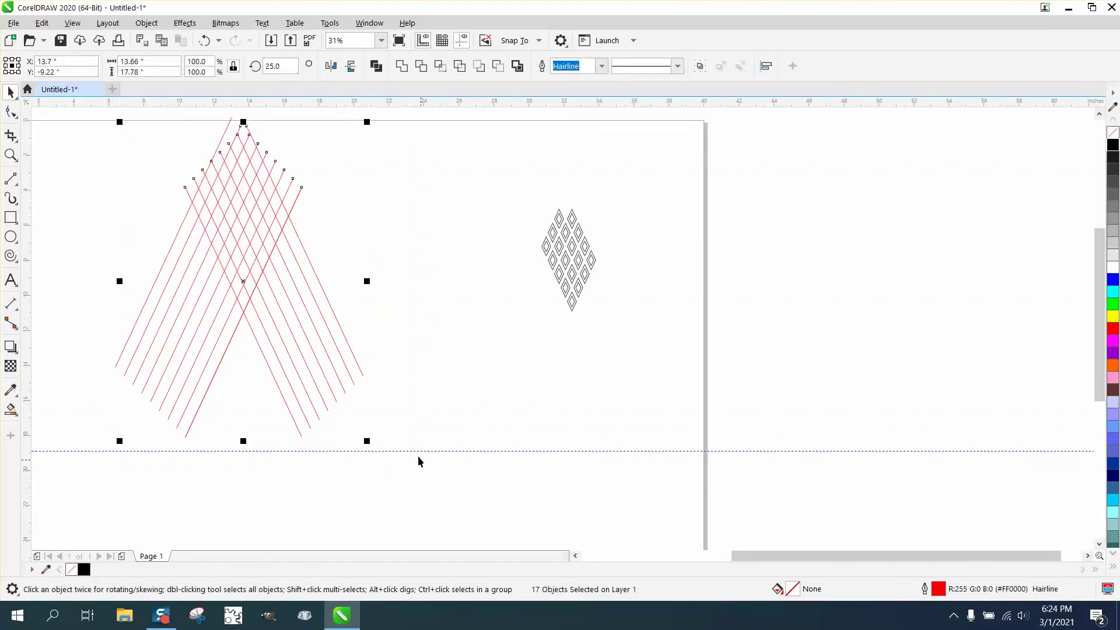
click(397, 220)
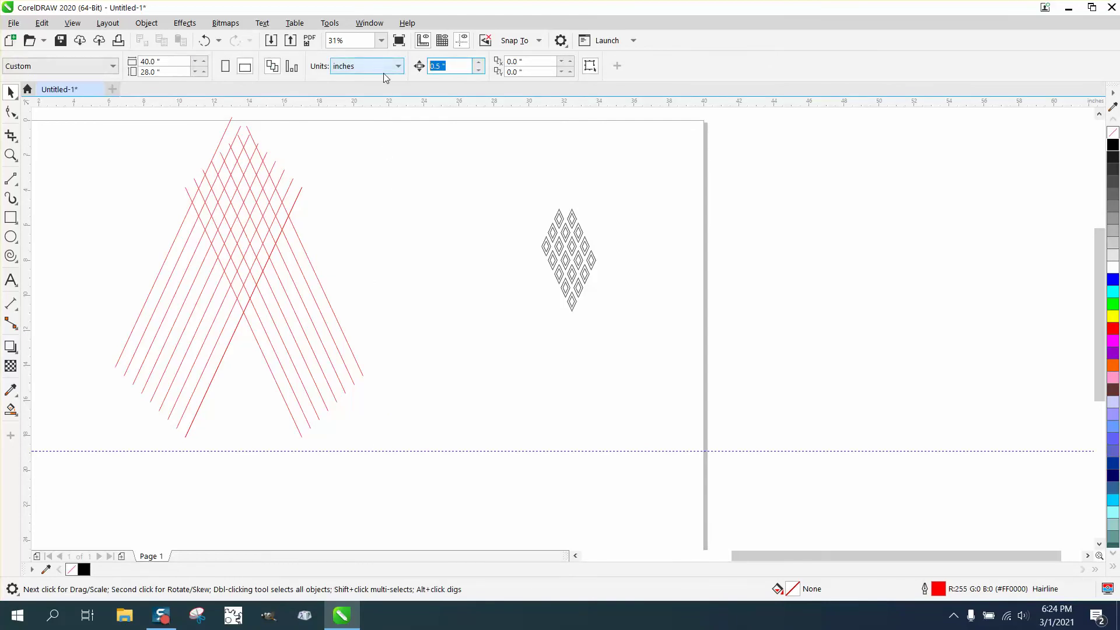
text(15)
drag(502, 158, 723, 404)
drag(562, 255, 796, 267)
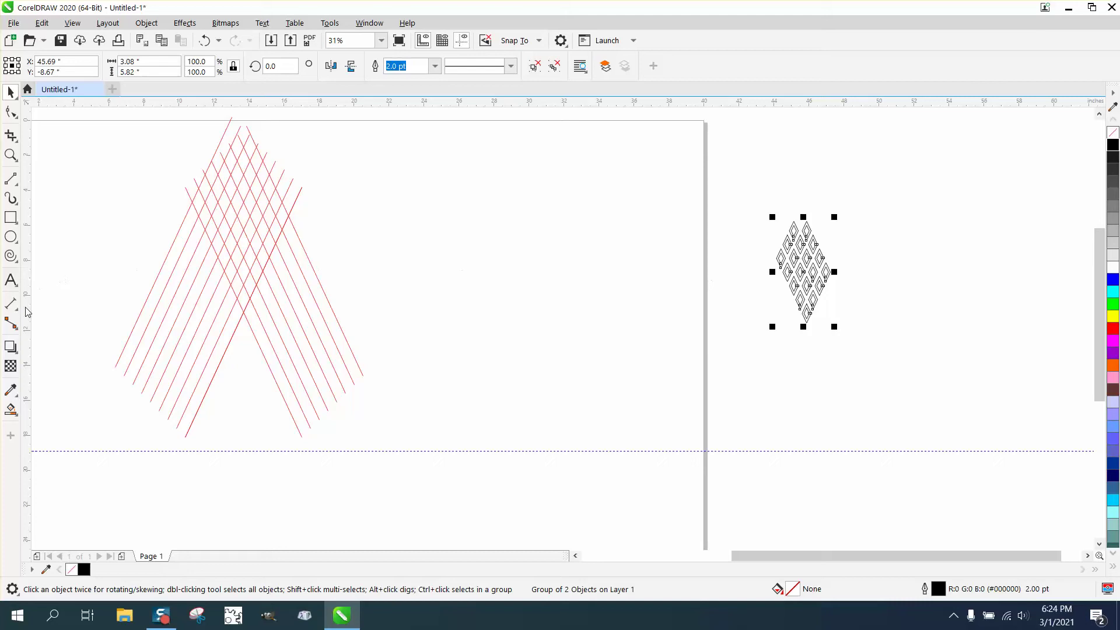
click(10, 409)
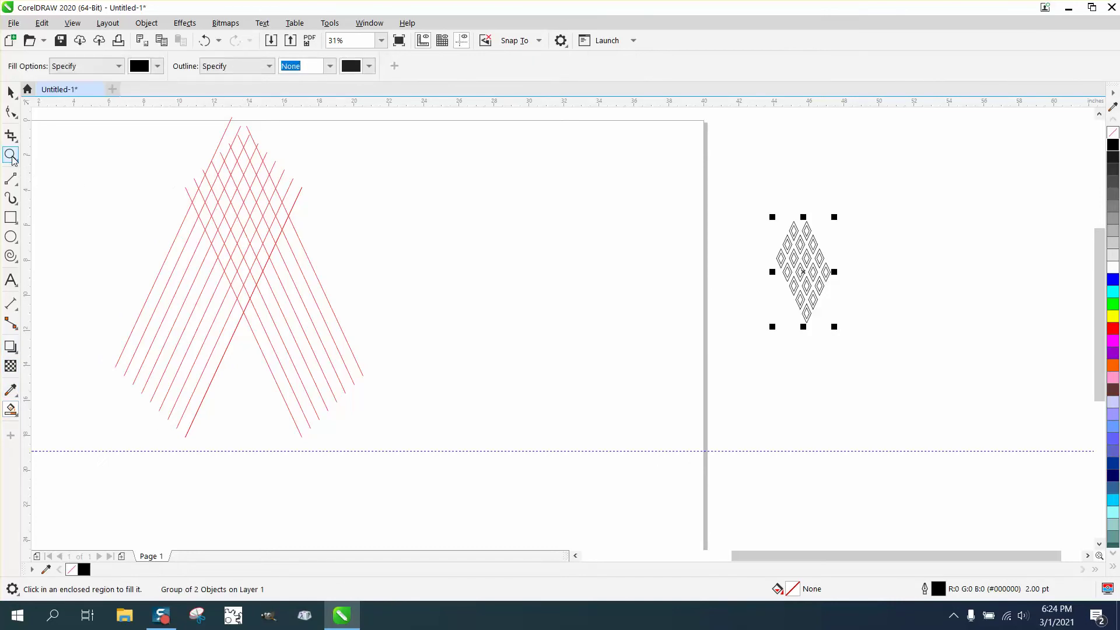
- Zoom into the grid and Smart Fill seven upper cells, nudging each diamond 15 inches right
click(10, 154)
drag(155, 147, 644, 369)
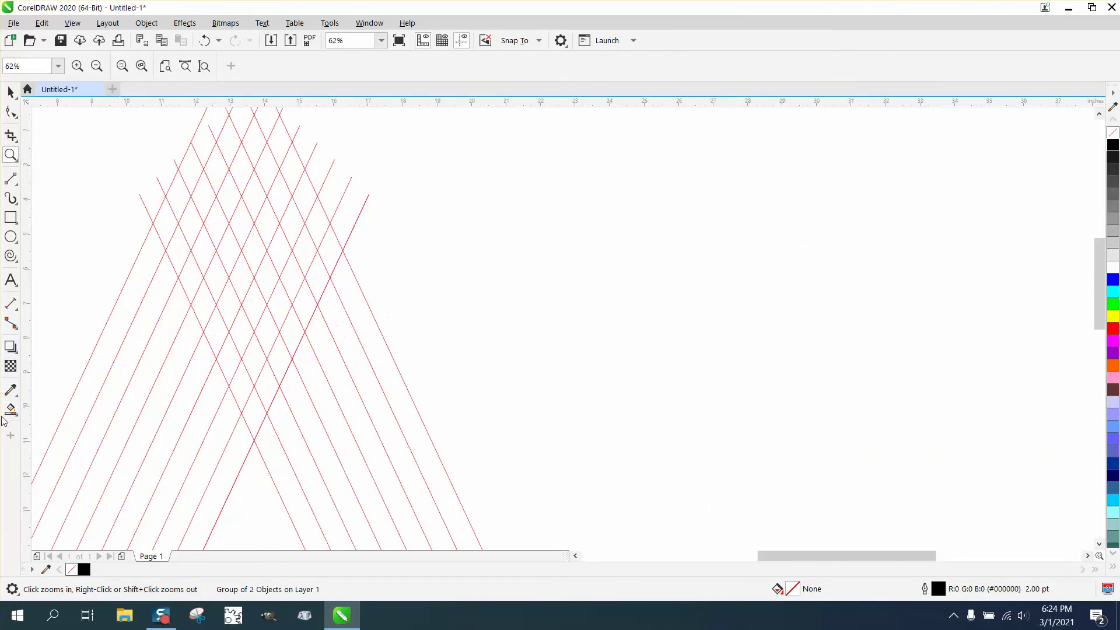
click(14, 394)
click(10, 409)
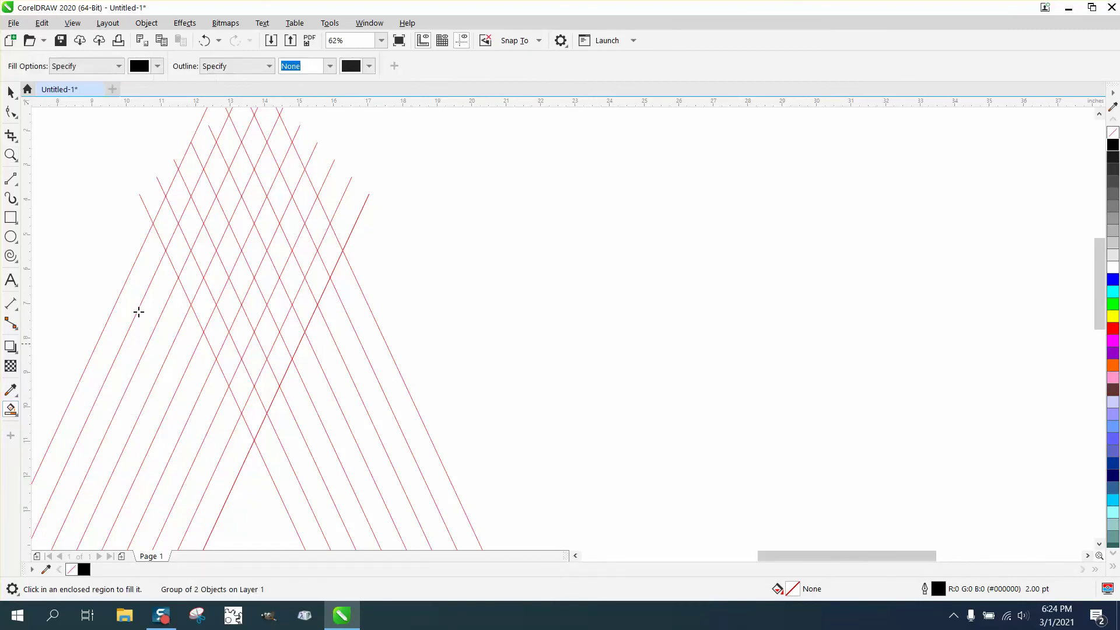
click(249, 151)
key(Right)
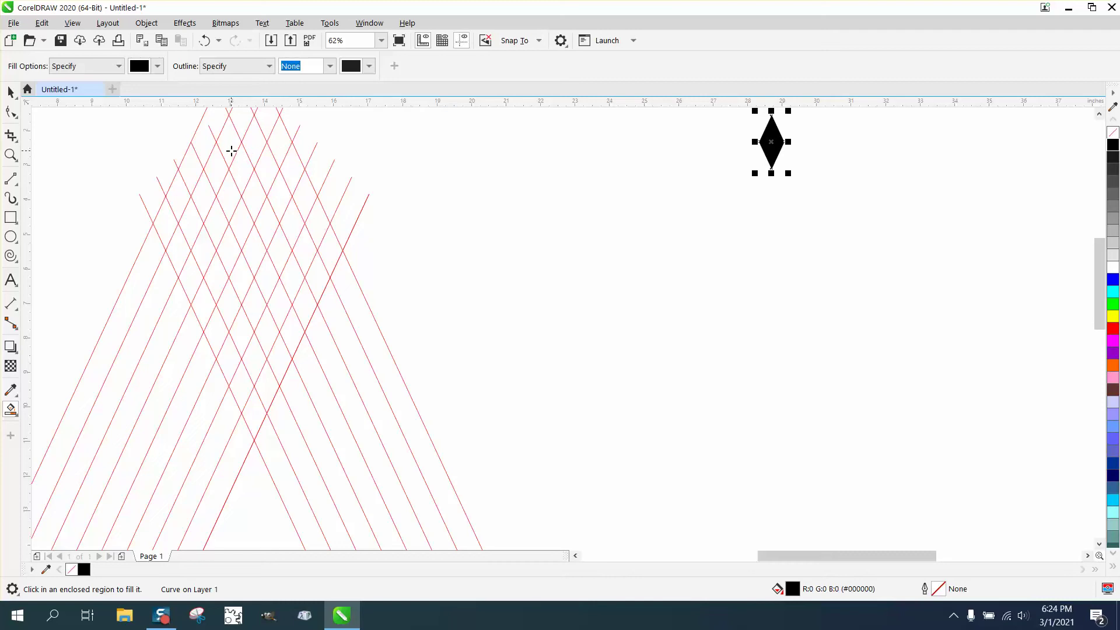
click(232, 150)
key(Right)
click(278, 150)
key(Right)
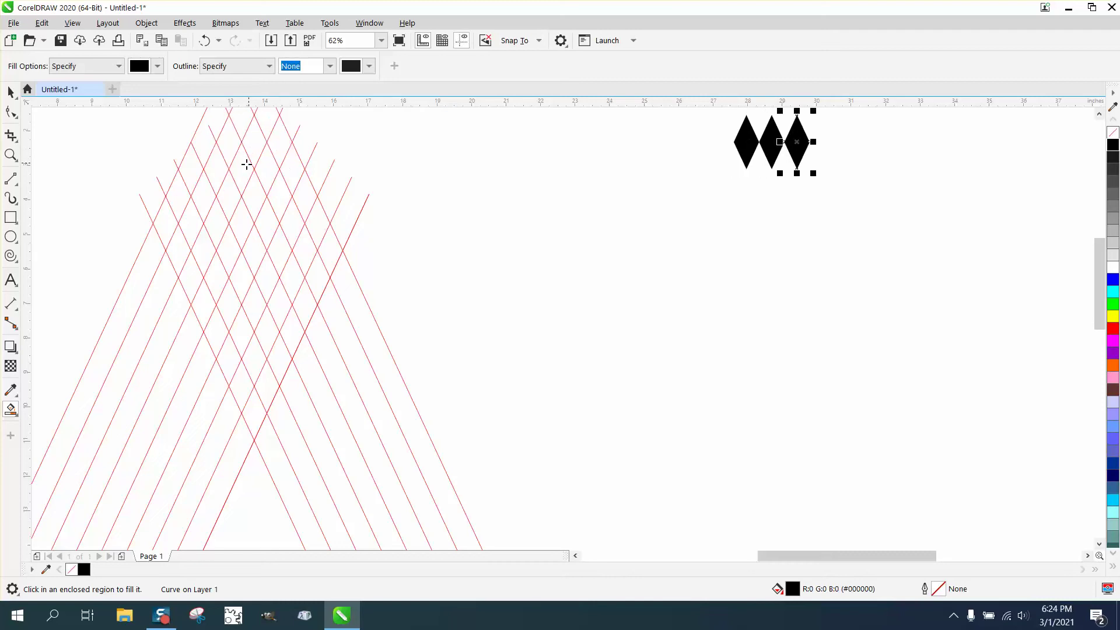
click(205, 169)
key(Right)
click(239, 169)
key(Right)
click(265, 170)
key(Right)
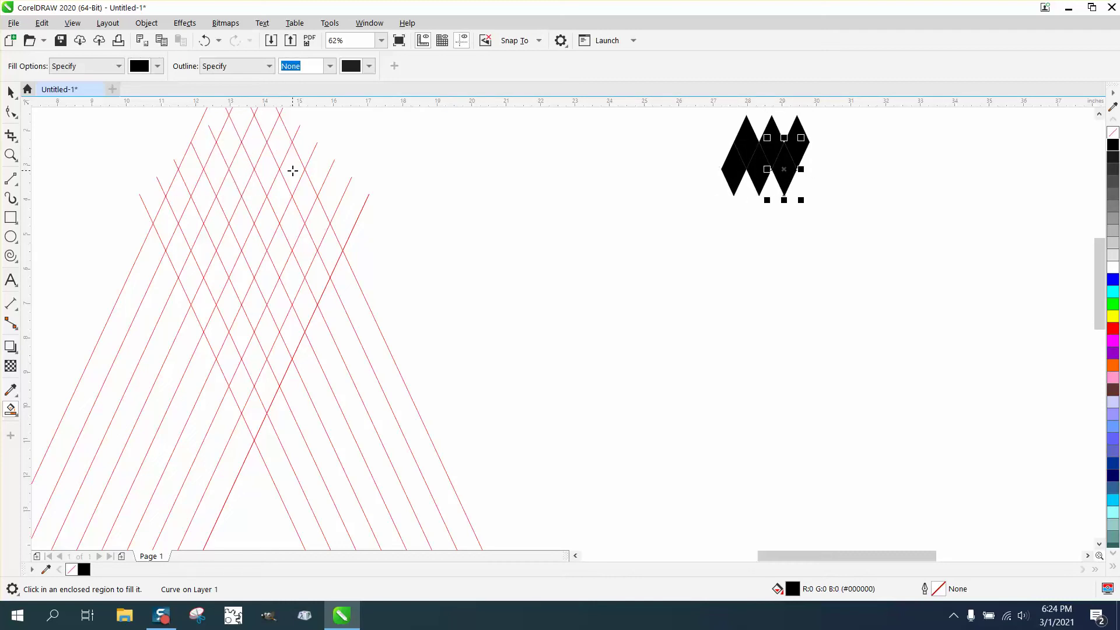
click(293, 170)
key(Right)
- Smart Fill twelve middle-row cells, nudging each new diamond 15 inches right
click(296, 194)
key(Right)
click(280, 193)
key(Right)
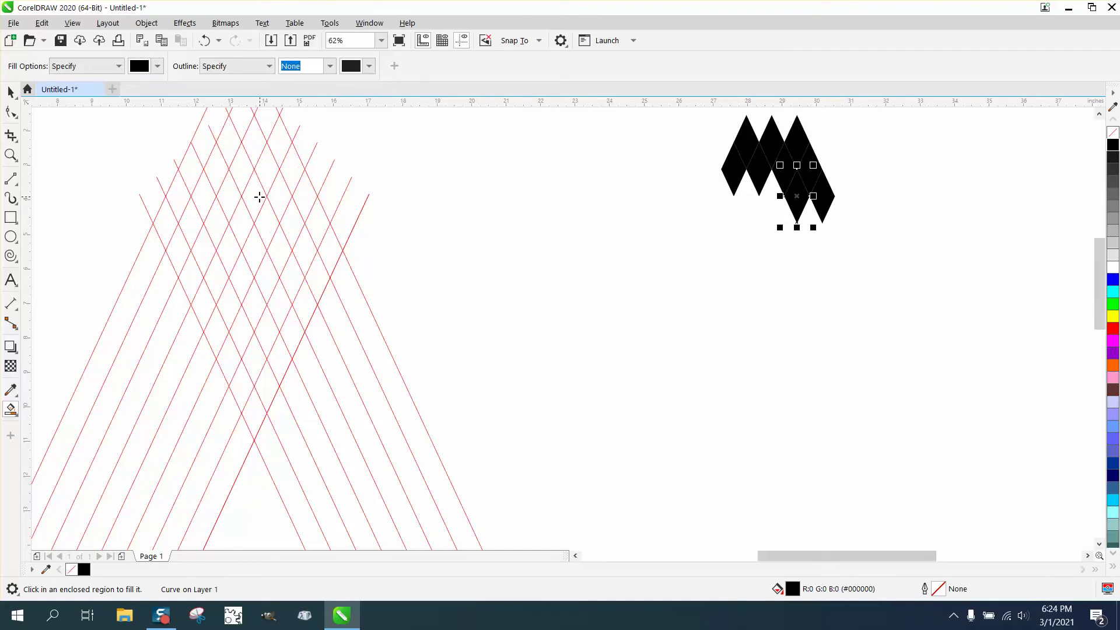
click(260, 194)
key(Right)
click(220, 199)
key(Right)
click(203, 198)
key(Right)
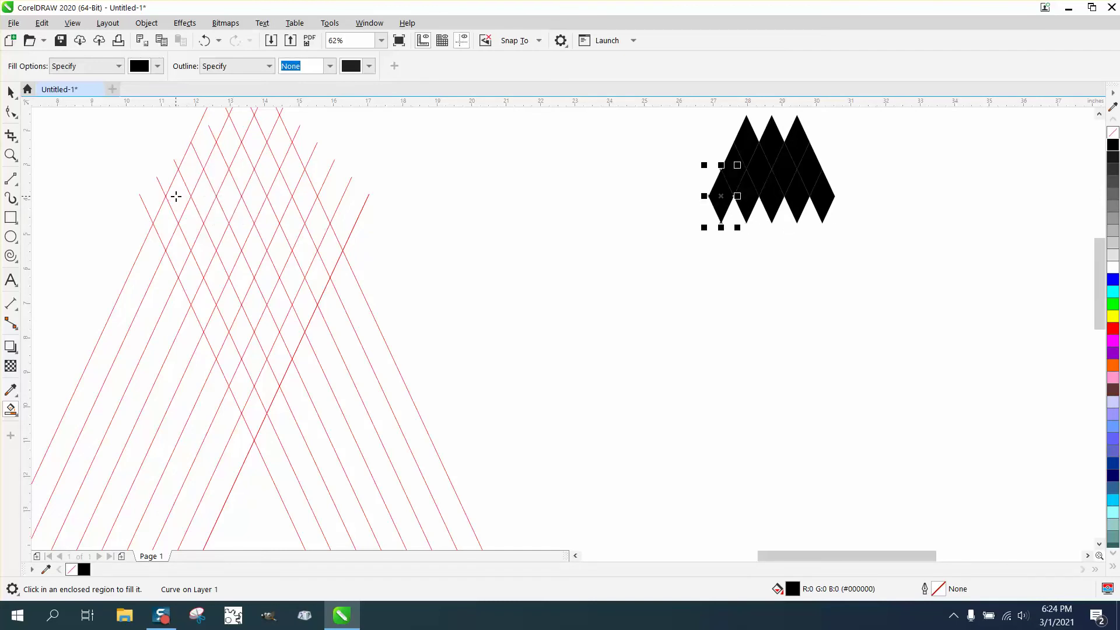
click(176, 201)
key(Right)
click(189, 227)
key(Right)
click(216, 225)
key(Right)
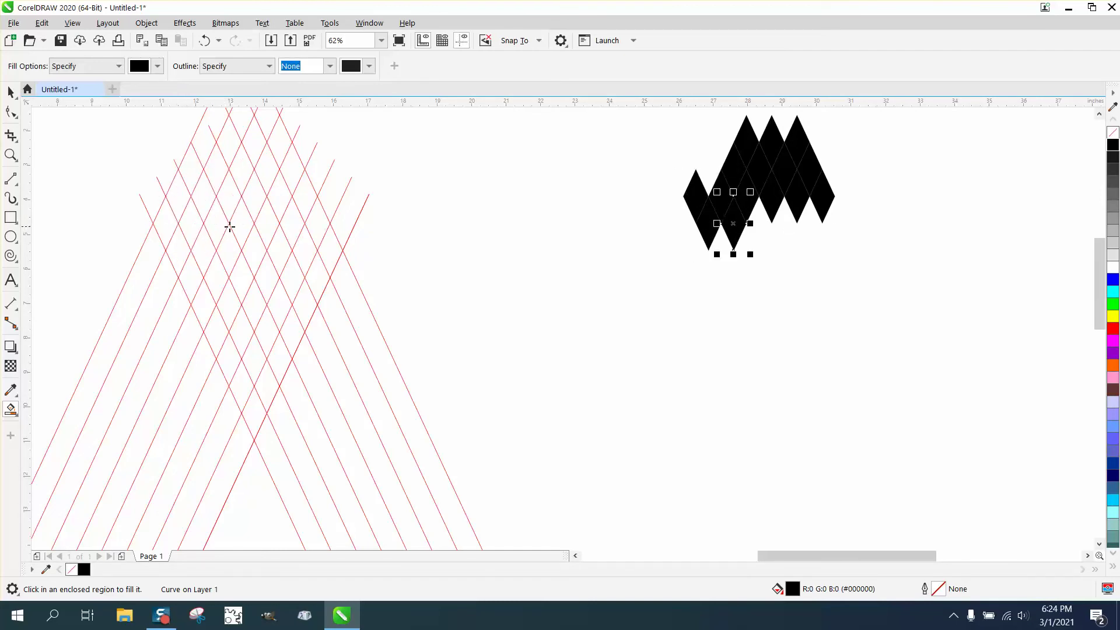
click(240, 224)
key(Right)
click(270, 224)
key(Right)
click(292, 227)
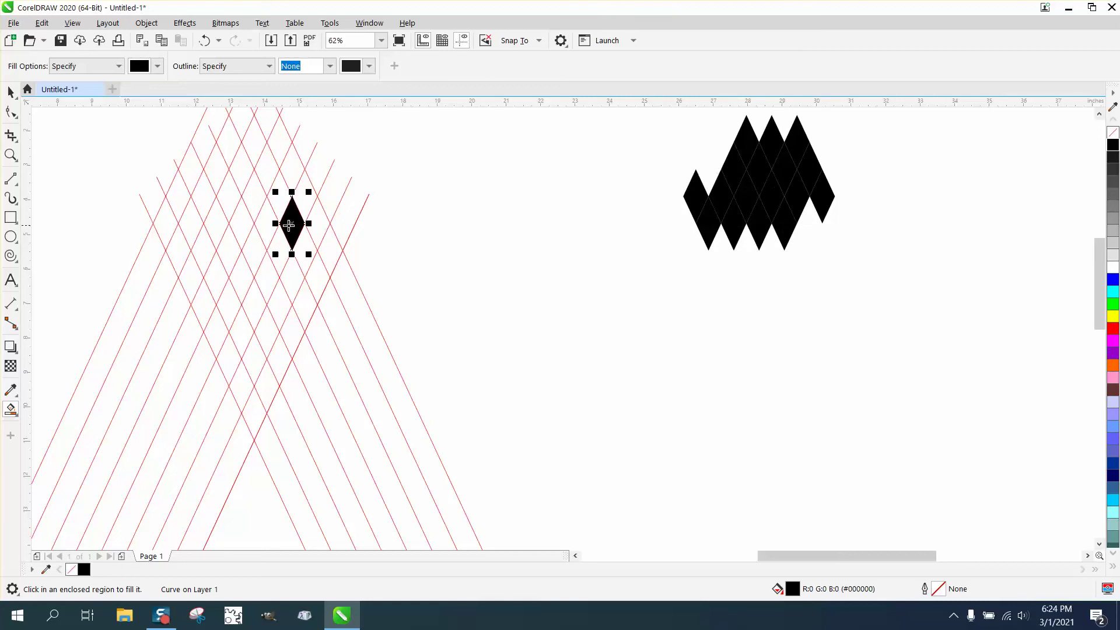
key(Right)
click(318, 233)
key(Right)
- Smart Fill the remaining lower and edge cells, nudging each diamond 15 inches right, then deselect
click(323, 242)
key(Right)
click(298, 246)
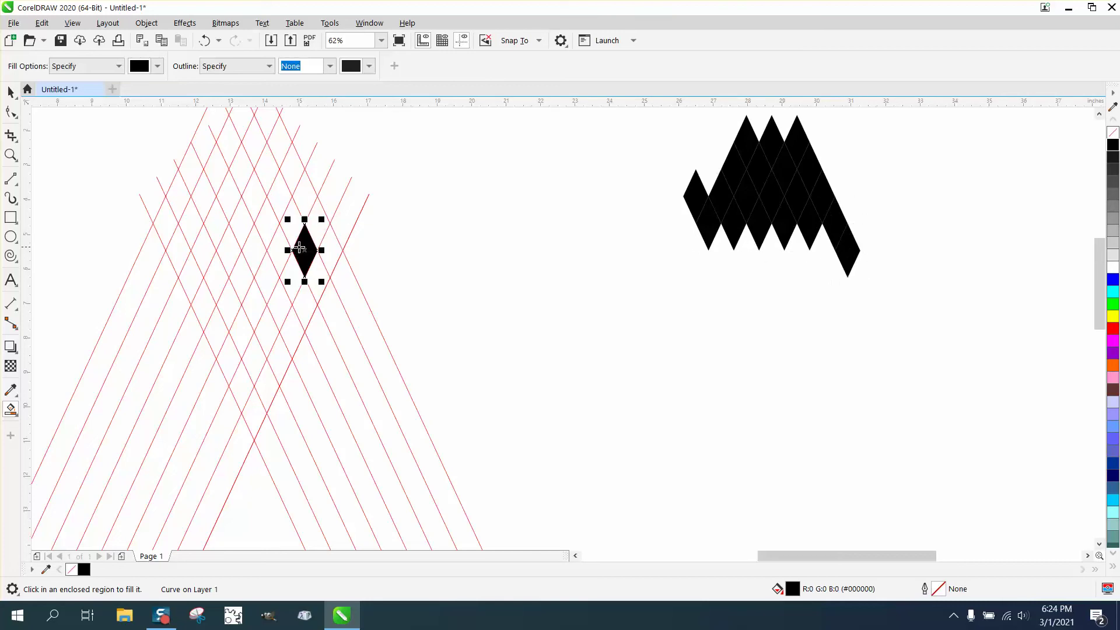
key(Right)
click(279, 247)
key(Right)
click(257, 251)
key(Right)
click(230, 250)
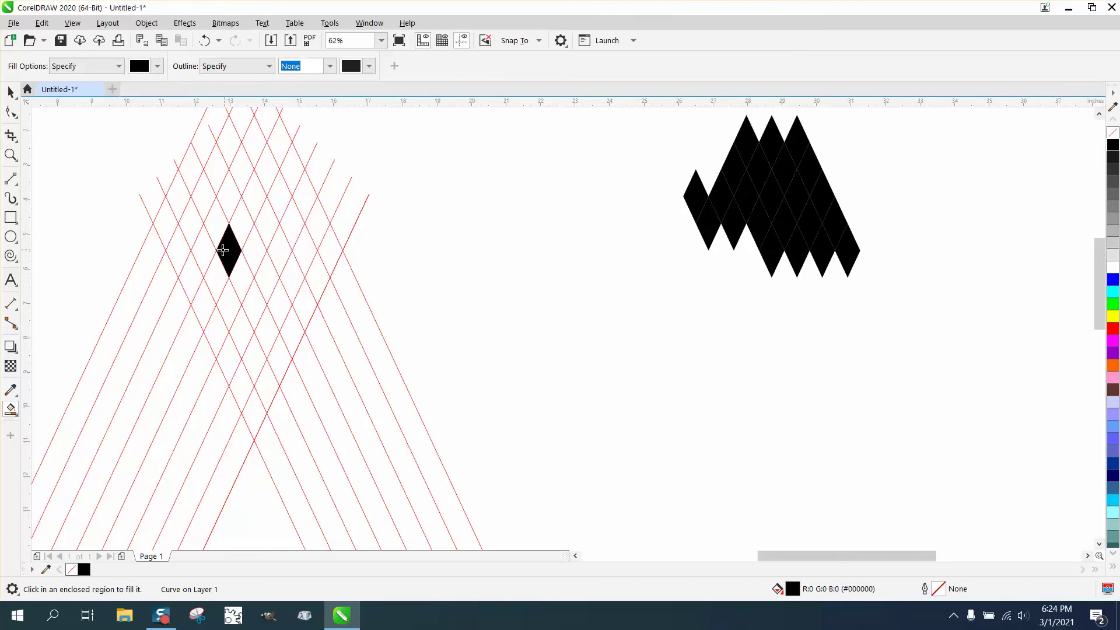
key(Right)
click(205, 249)
key(Right)
click(184, 248)
key(Right)
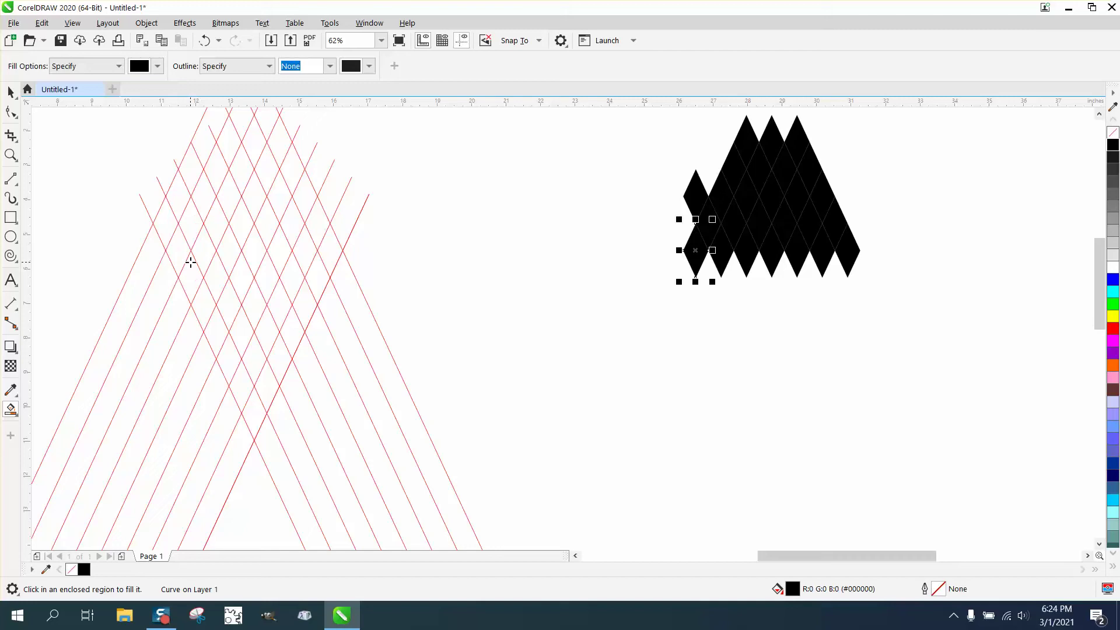
click(170, 230)
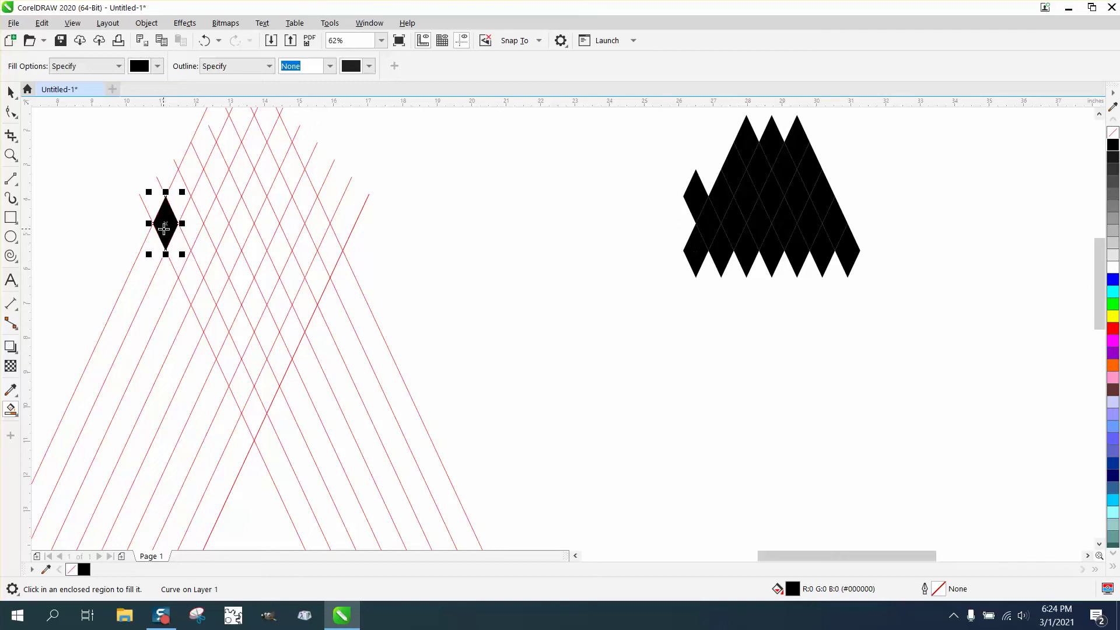
key(Right)
click(338, 245)
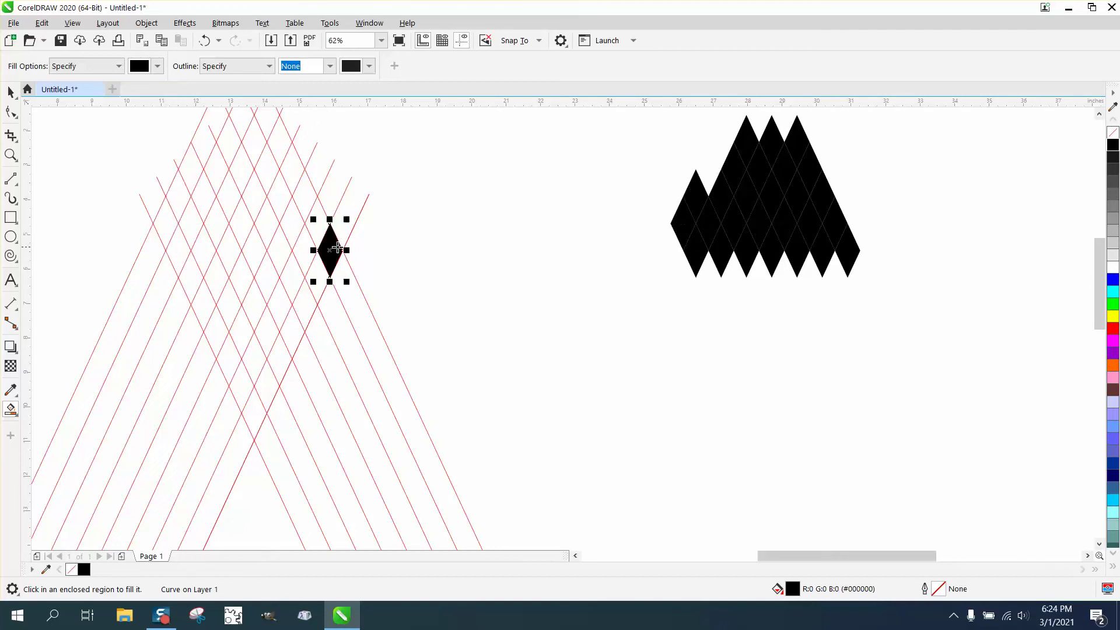
key(Right)
key(Escape)
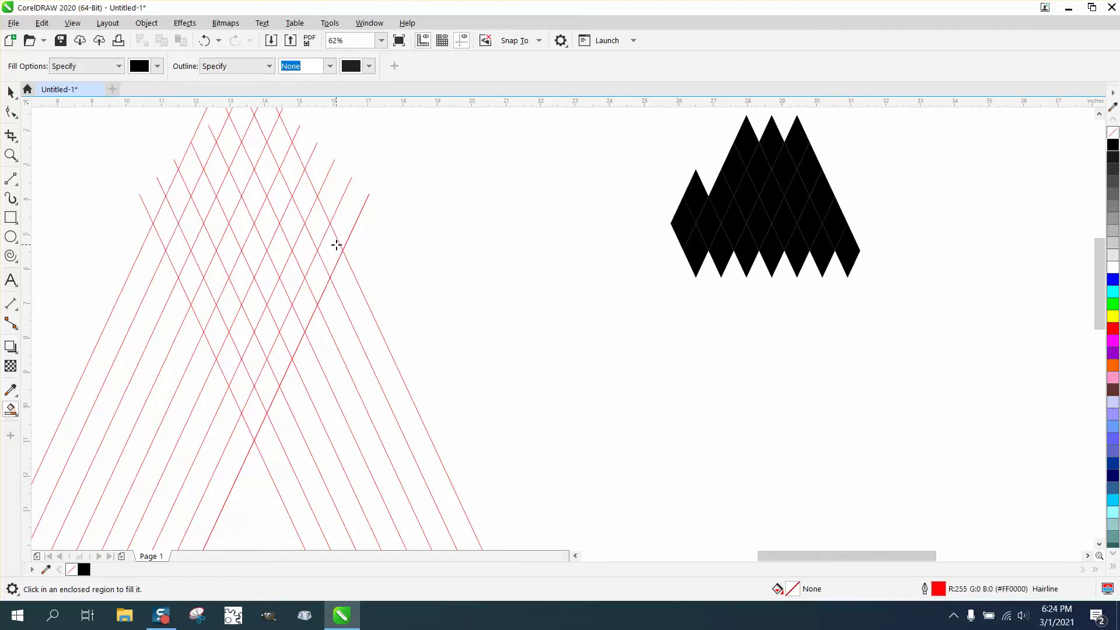
- Select the black diamonds, remove their fill and give them black outlines
click(10, 91)
scroll(532, 265, down, 2)
drag(711, 300, 710, 300)
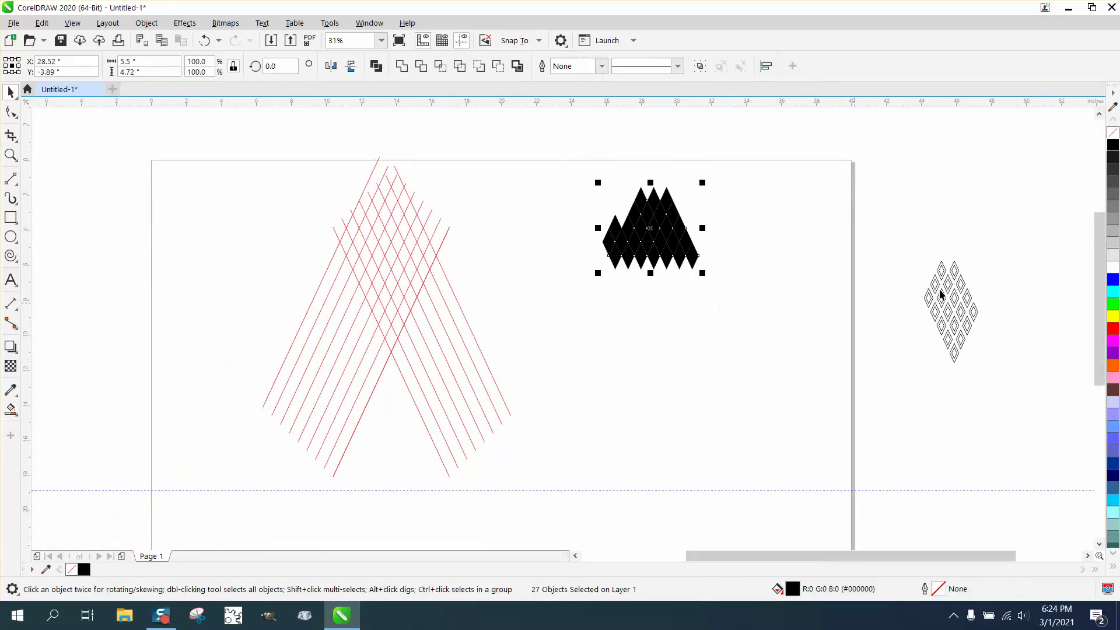
click(1112, 133)
right_click(1113, 145)
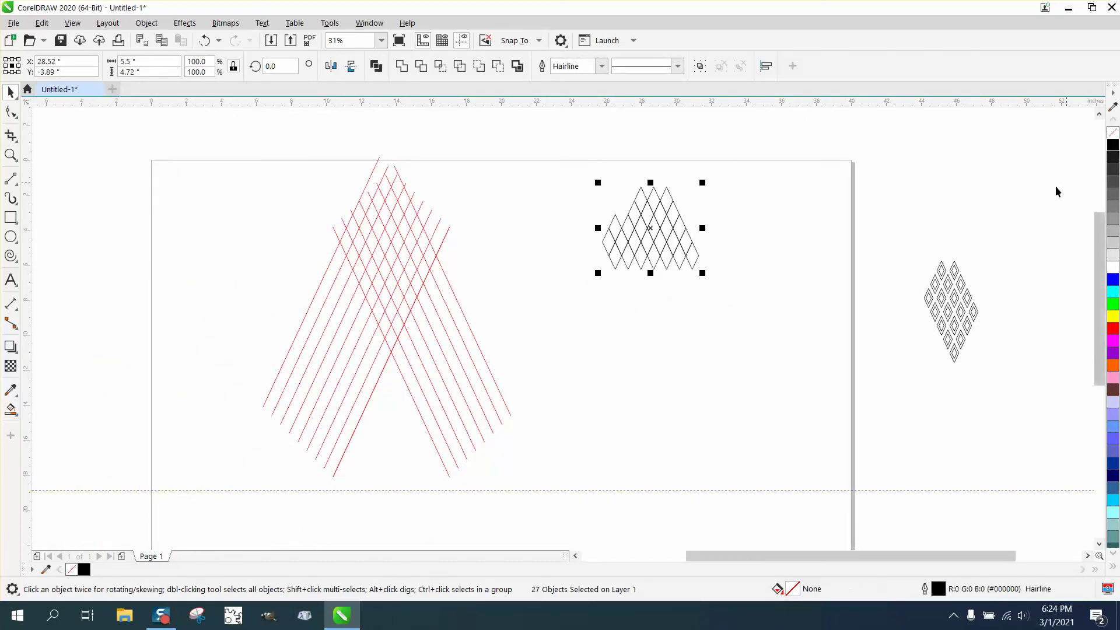
- Zoom in, reselect all 27 diamond outlines and group them into one object
click(10, 155)
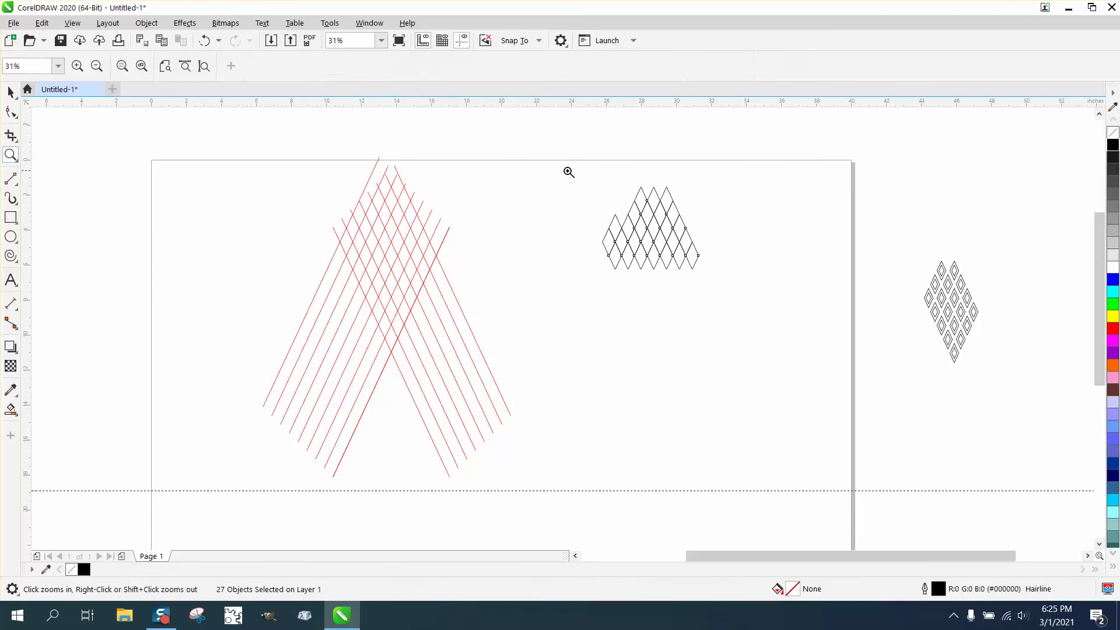
click(794, 304)
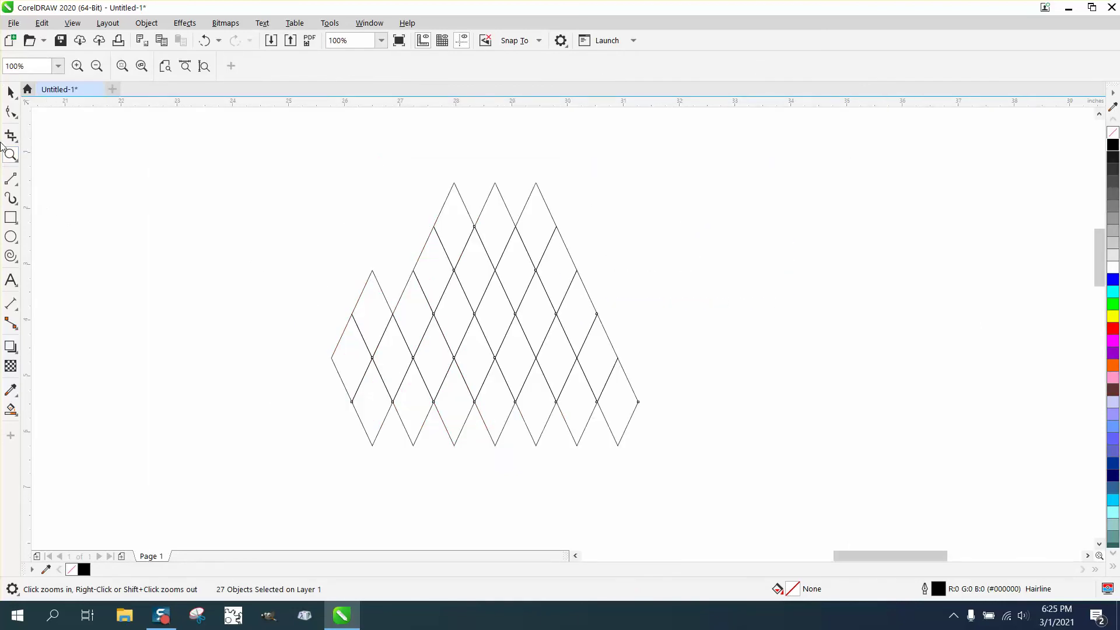
click(10, 91)
drag(250, 143, 819, 484)
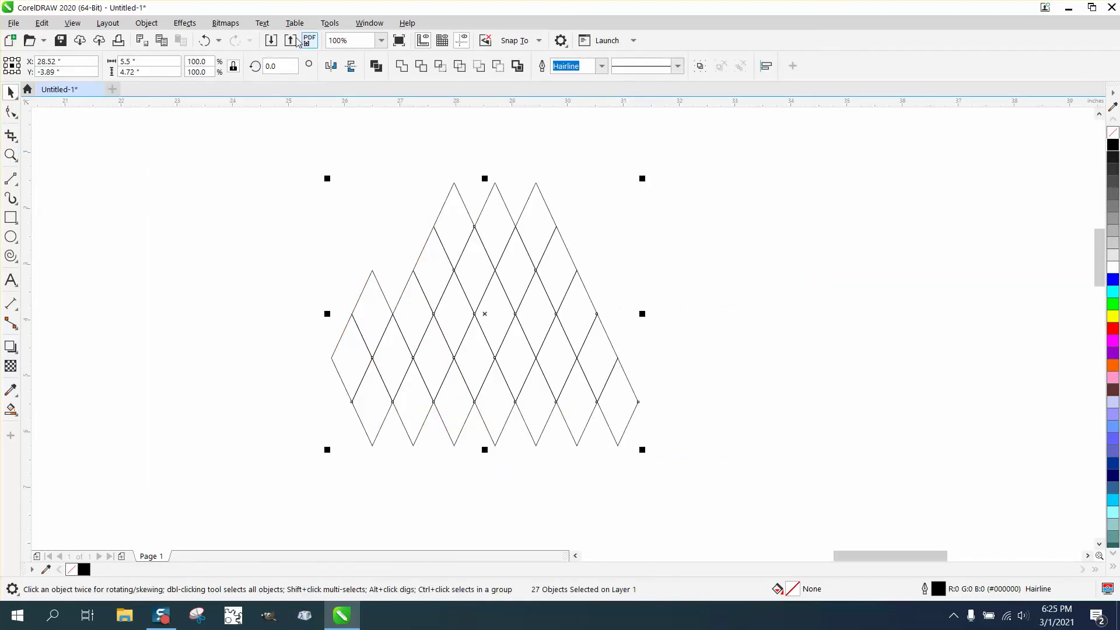
click(148, 24)
mouse_move(189, 259)
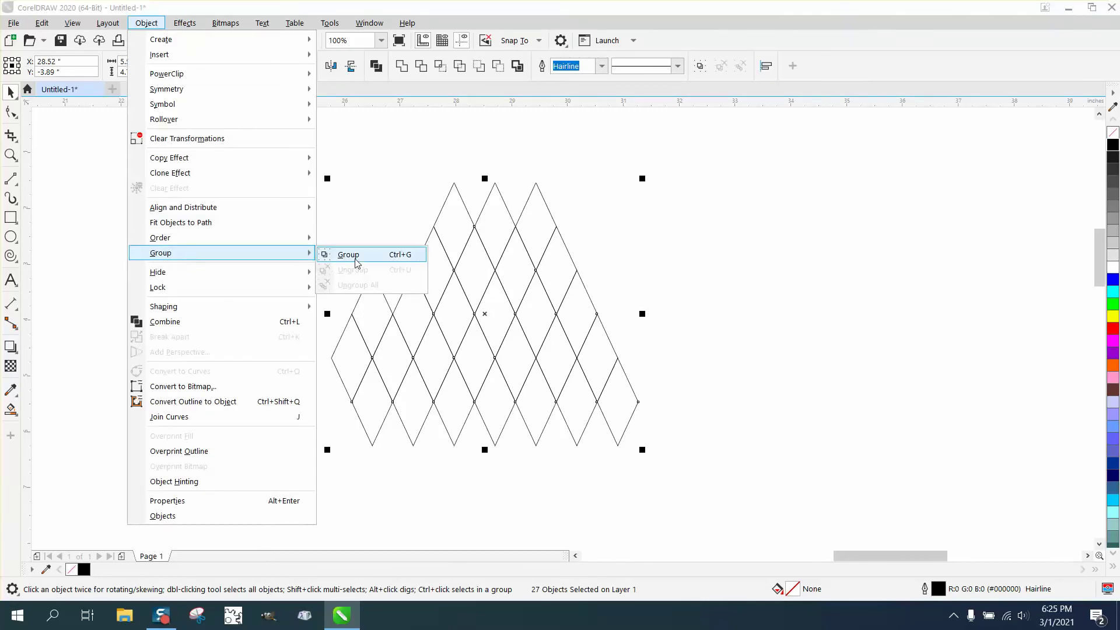
click(350, 255)
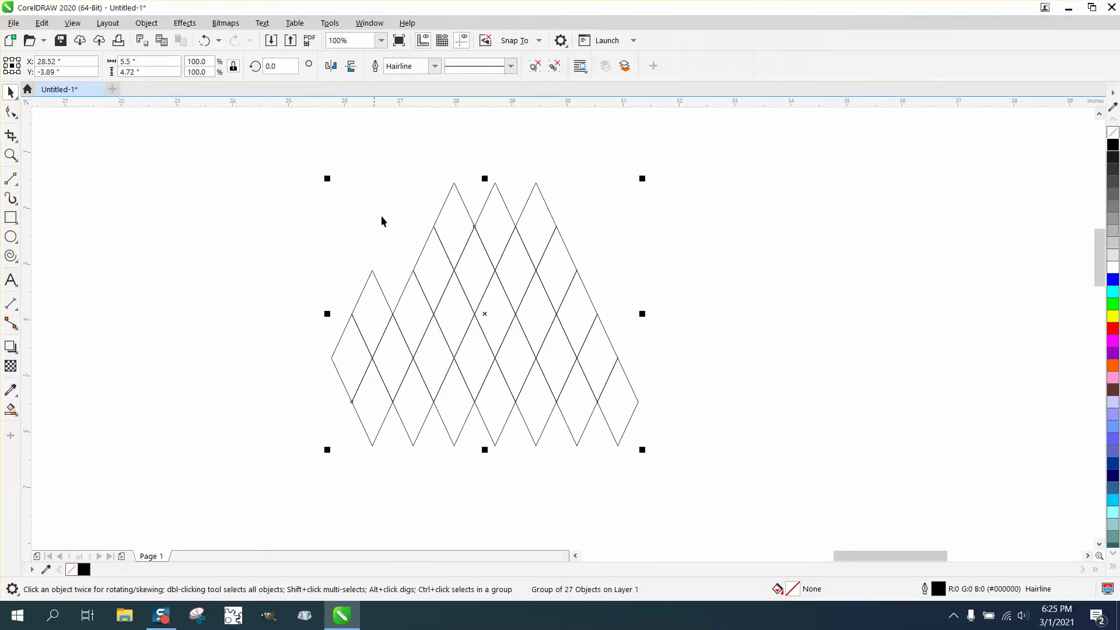
- Try a contour with the default settings on the diamond grid, then undo it
click(184, 22)
click(202, 335)
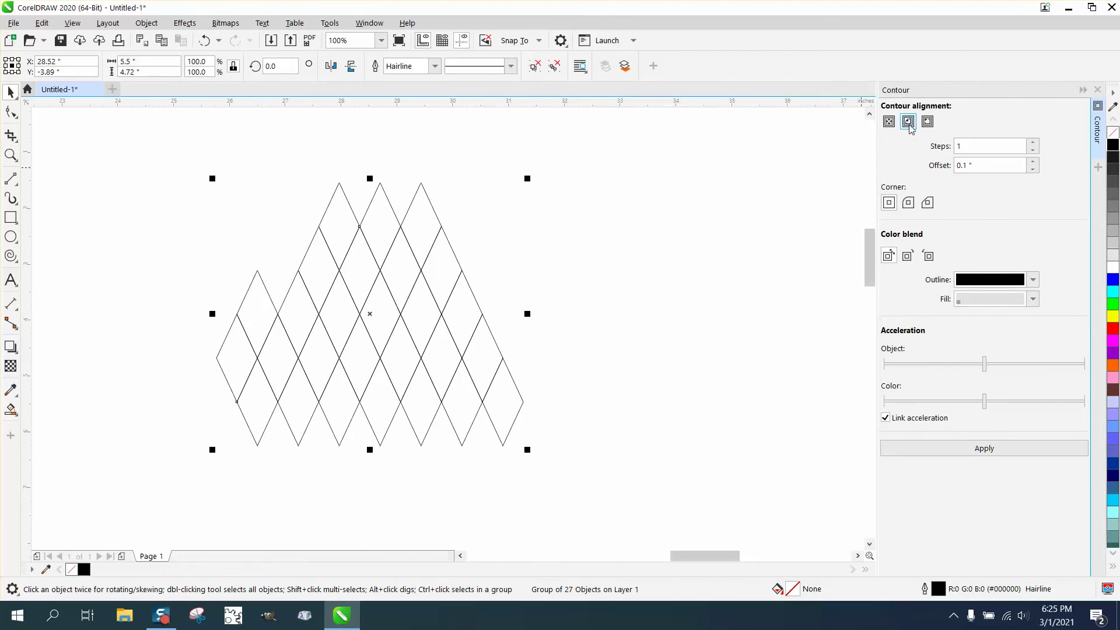
click(989, 449)
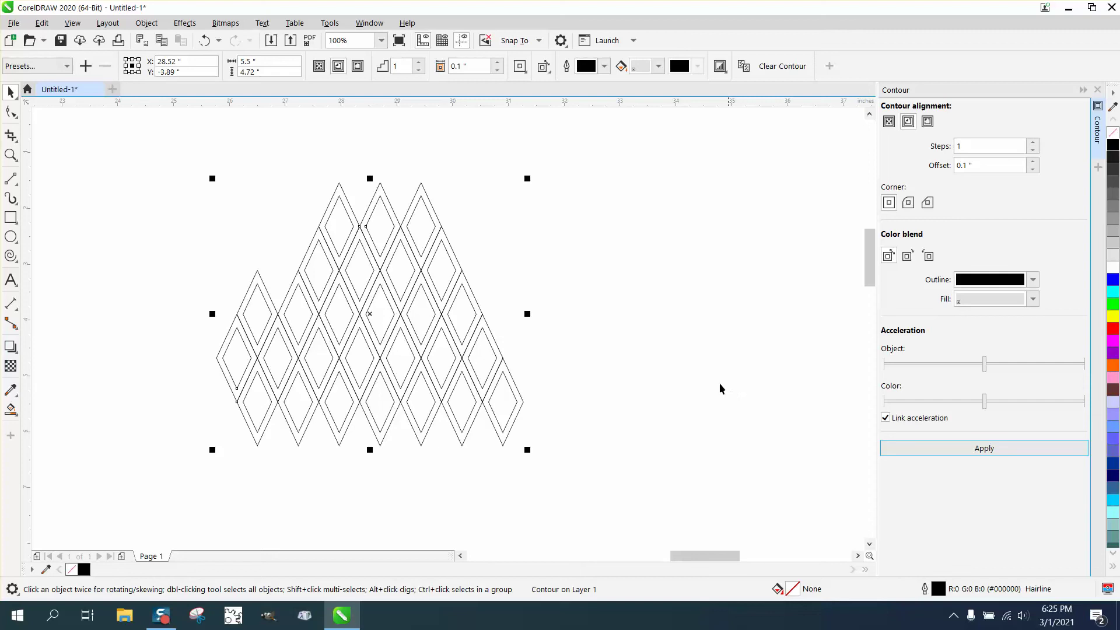
click(204, 40)
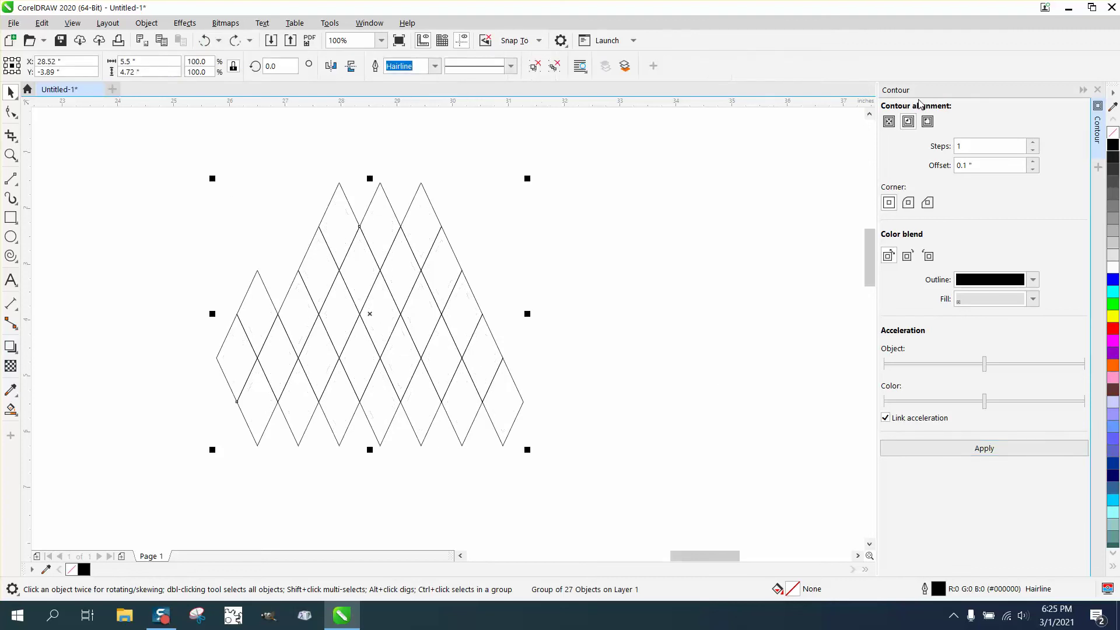
- Apply a one-step 0.05-inch contour to the grid, undoing and redoing to compare
drag(994, 165, 908, 166)
text(.0)
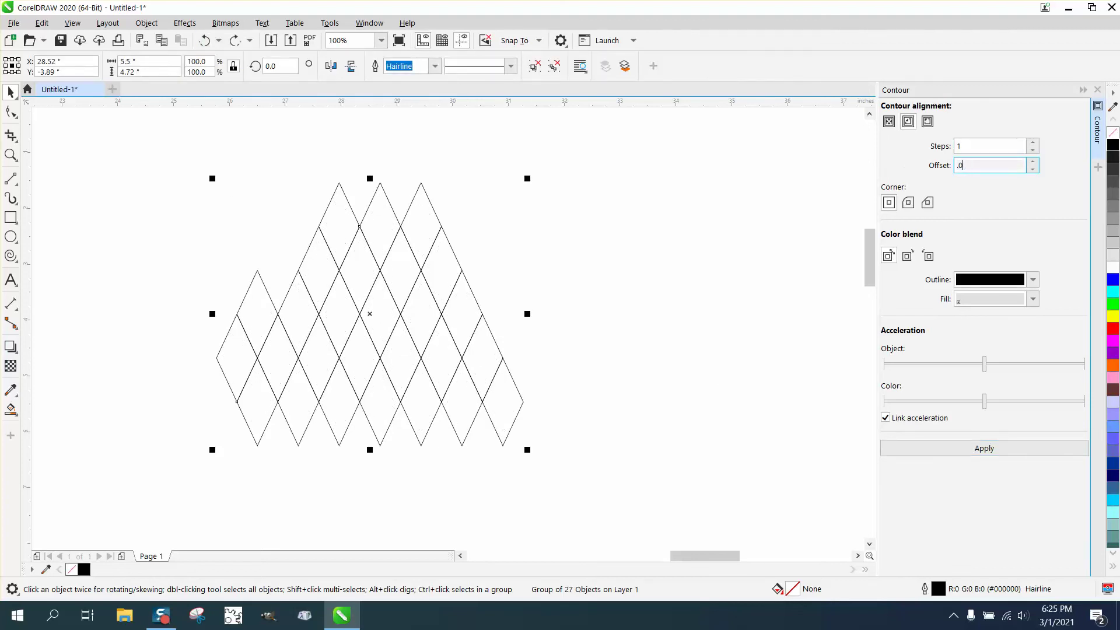
text(5)
click(961, 449)
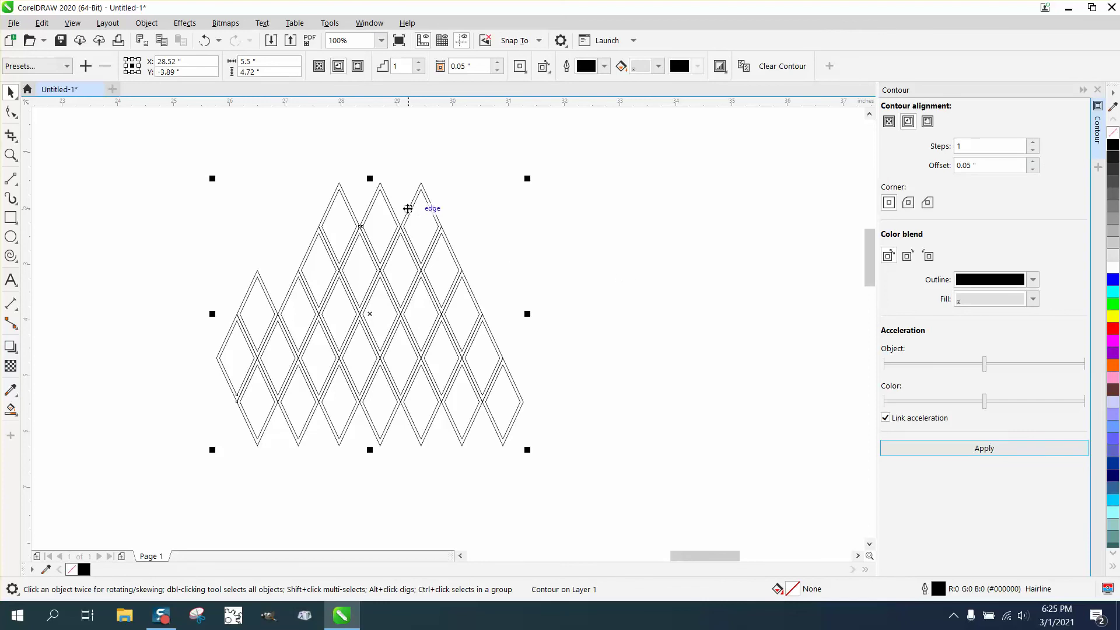
click(204, 40)
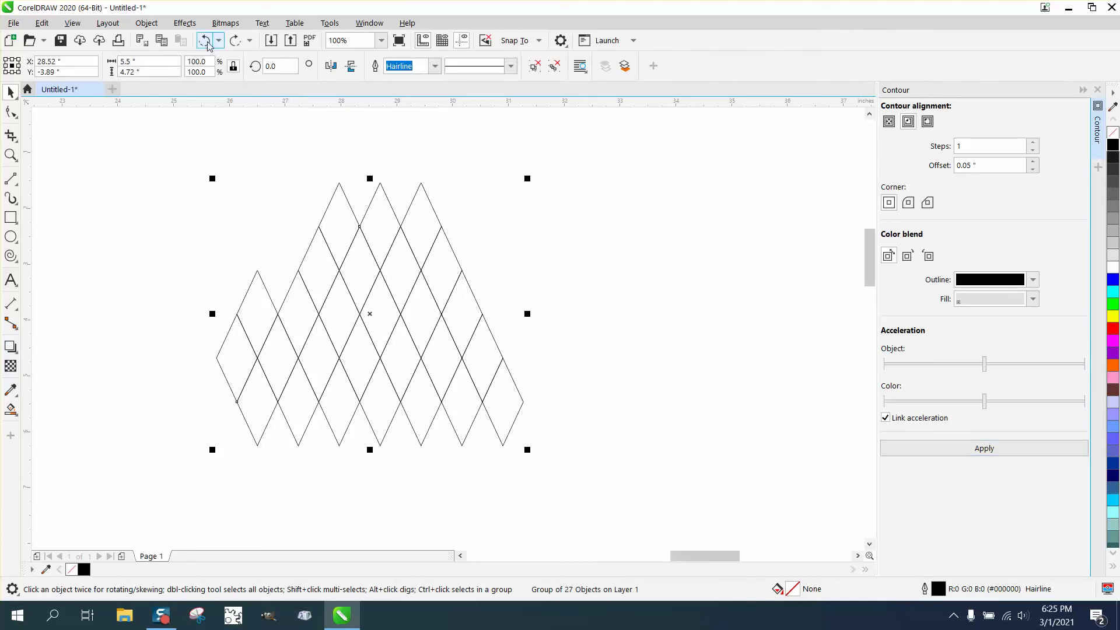
click(232, 44)
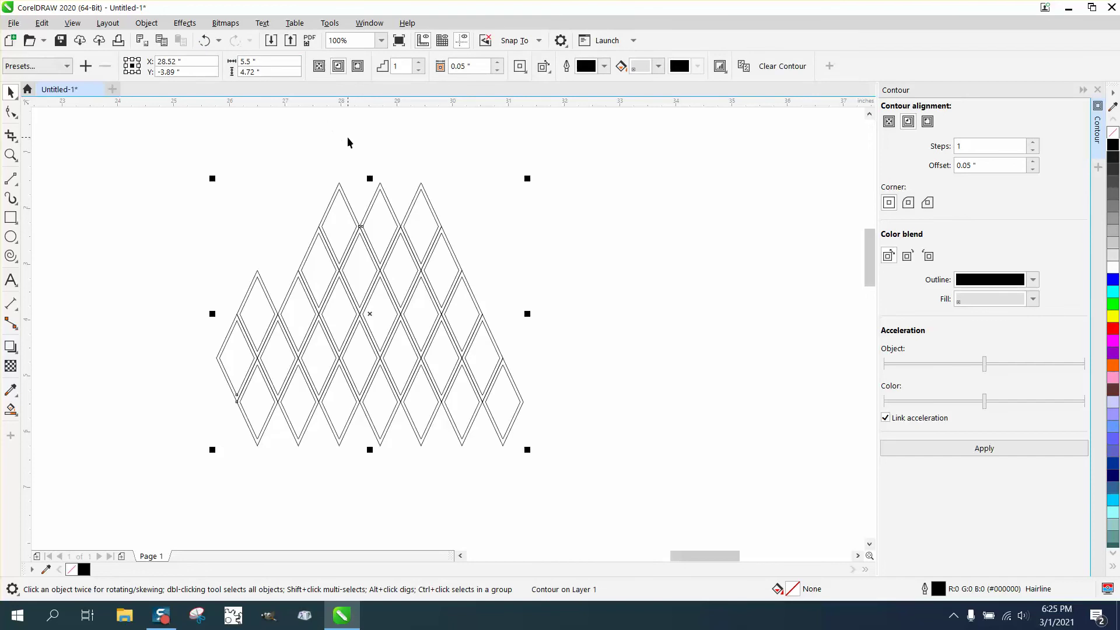
- Break the contour apart from the grid and delete the original diamond group
click(146, 23)
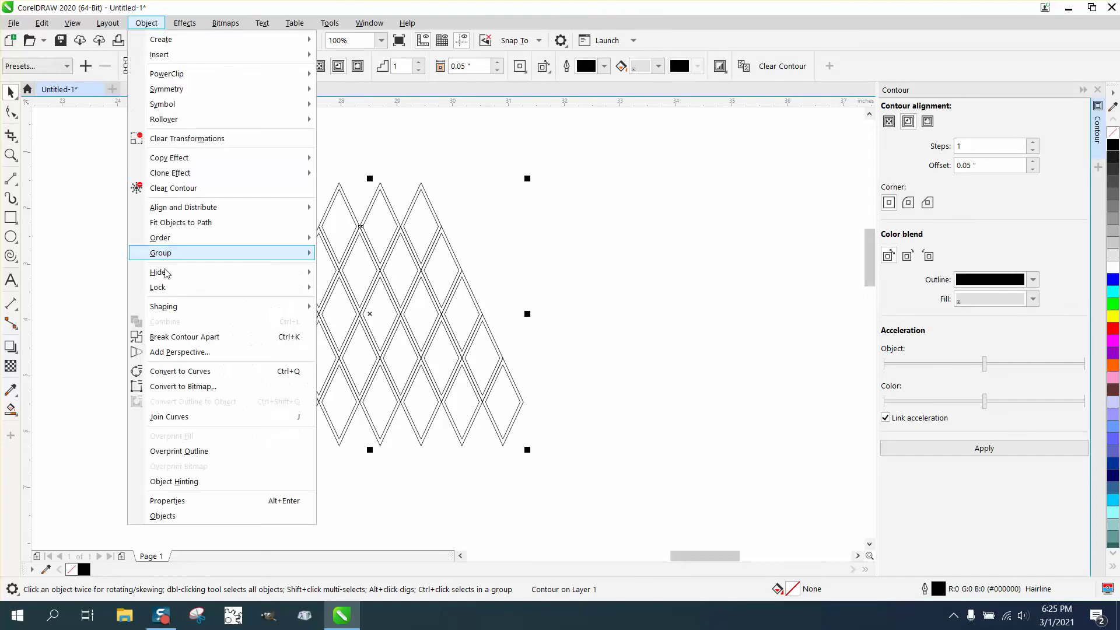
click(188, 338)
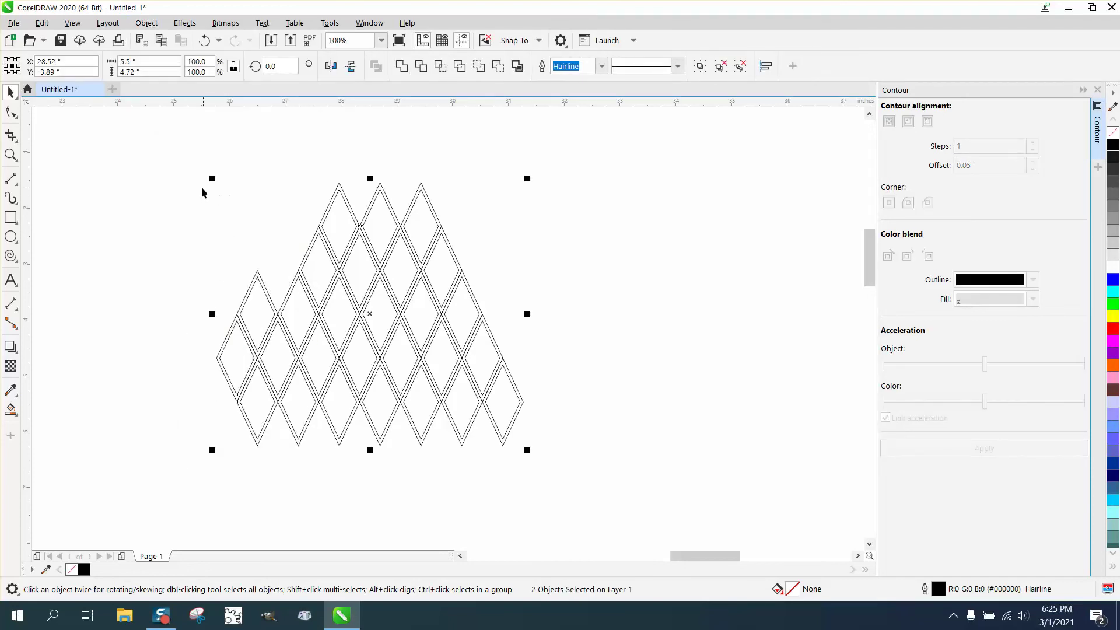
click(290, 171)
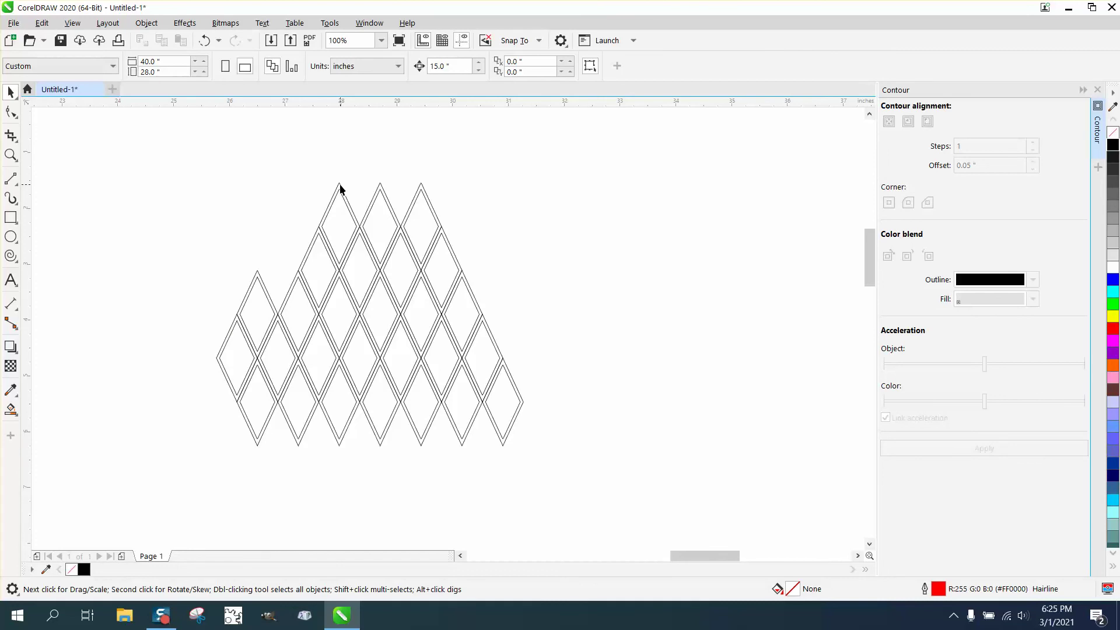
click(340, 187)
key(Delete)
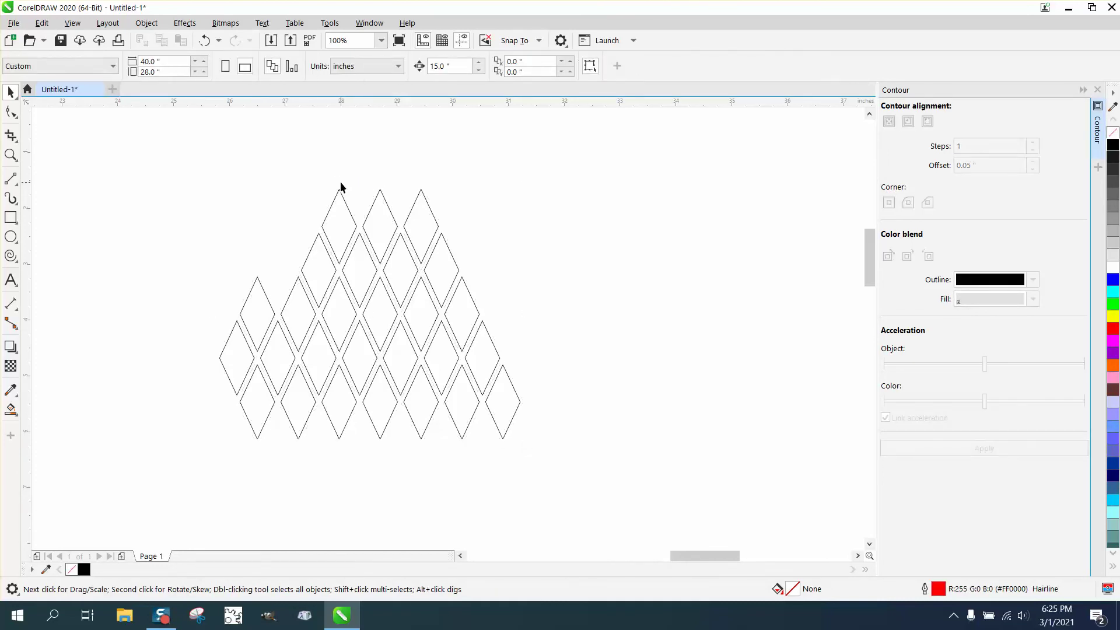
- Ungroup the remaining diamonds, then select all 27 and group them together
drag(563, 415, 652, 492)
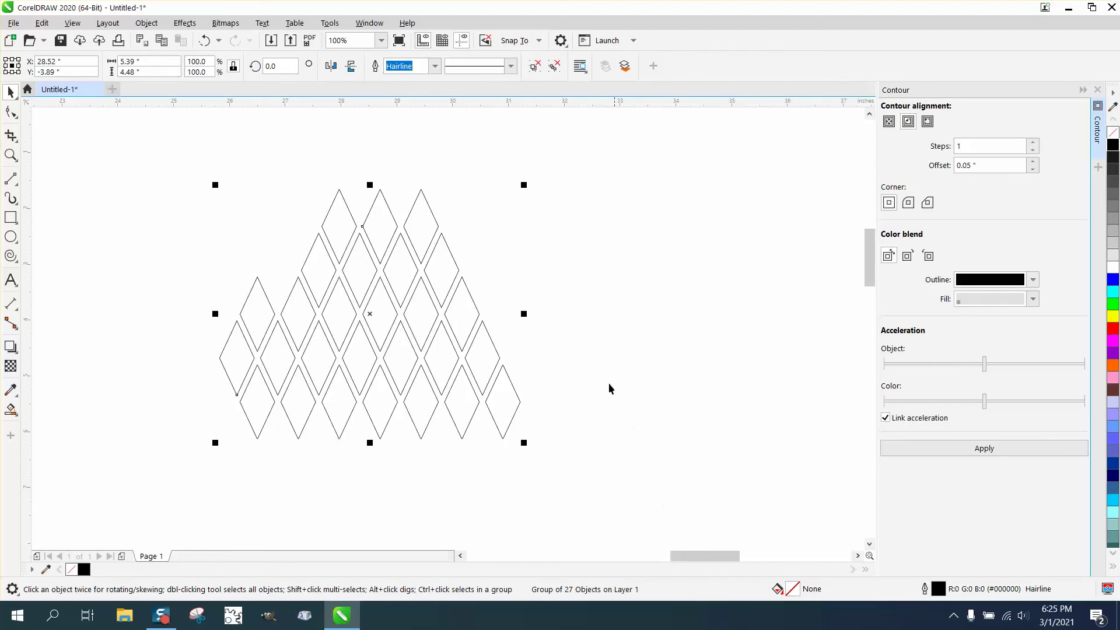
click(146, 22)
mouse_move(184, 257)
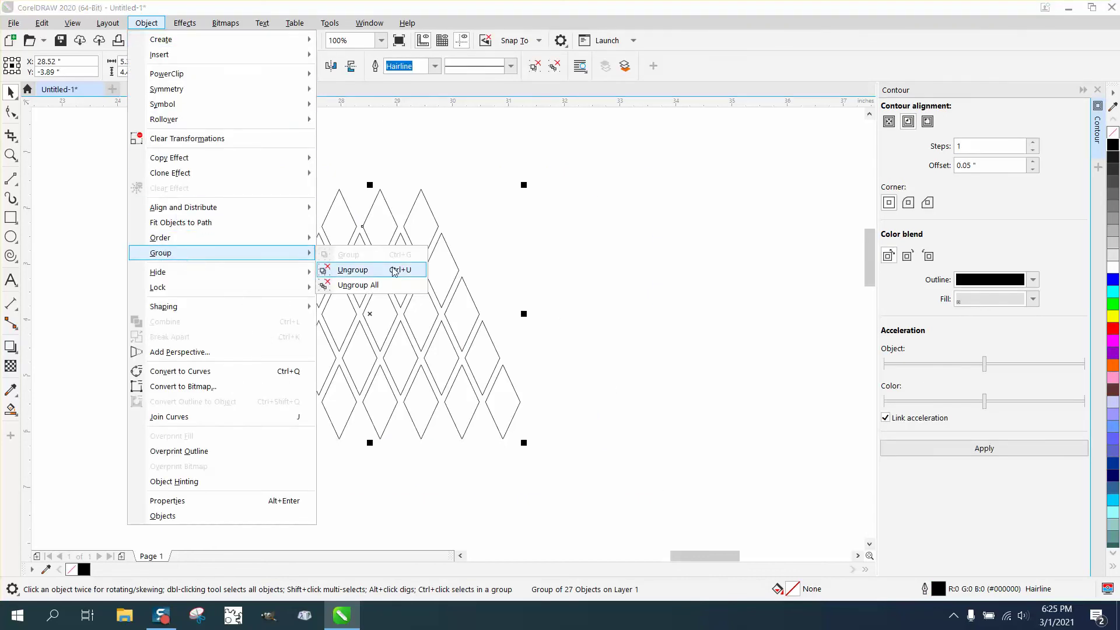
click(351, 269)
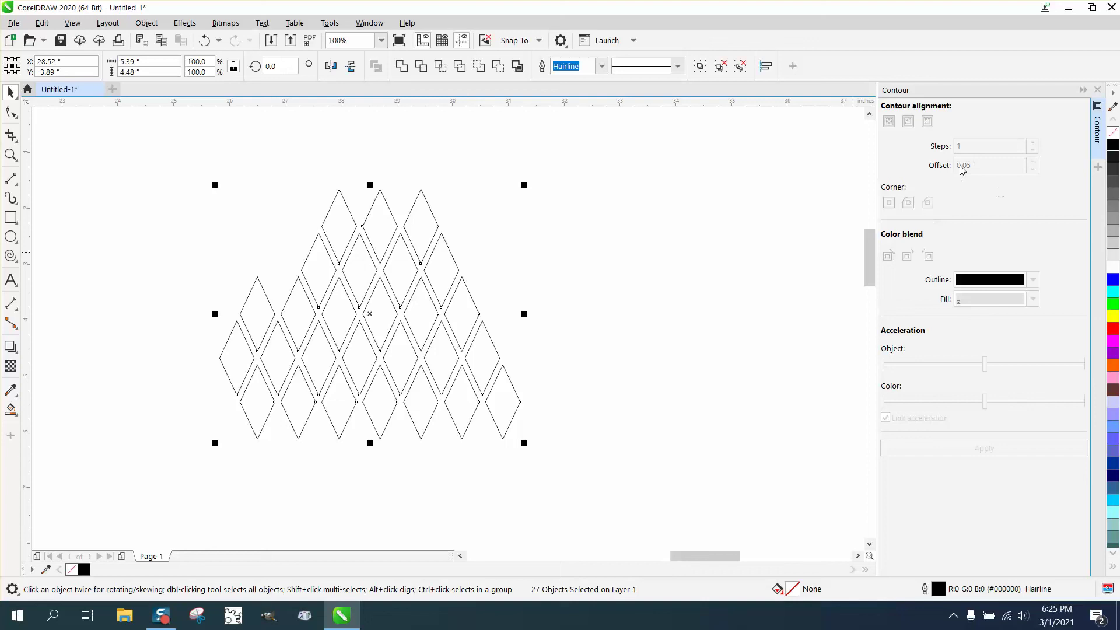
click(471, 245)
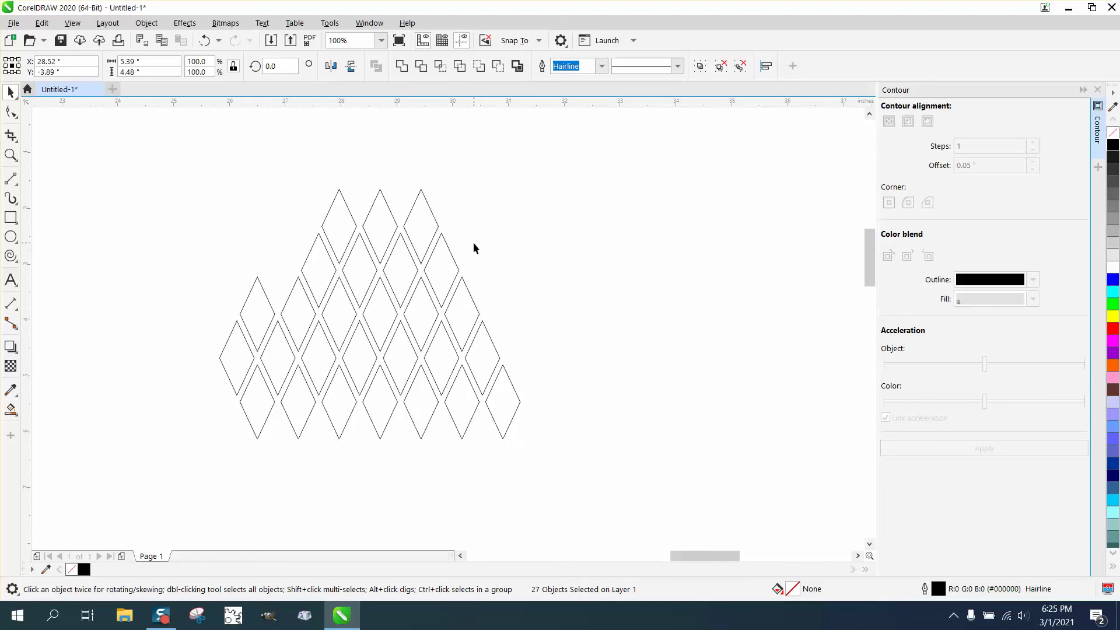
click(413, 245)
drag(146, 151, 691, 526)
key(ctrl+g)
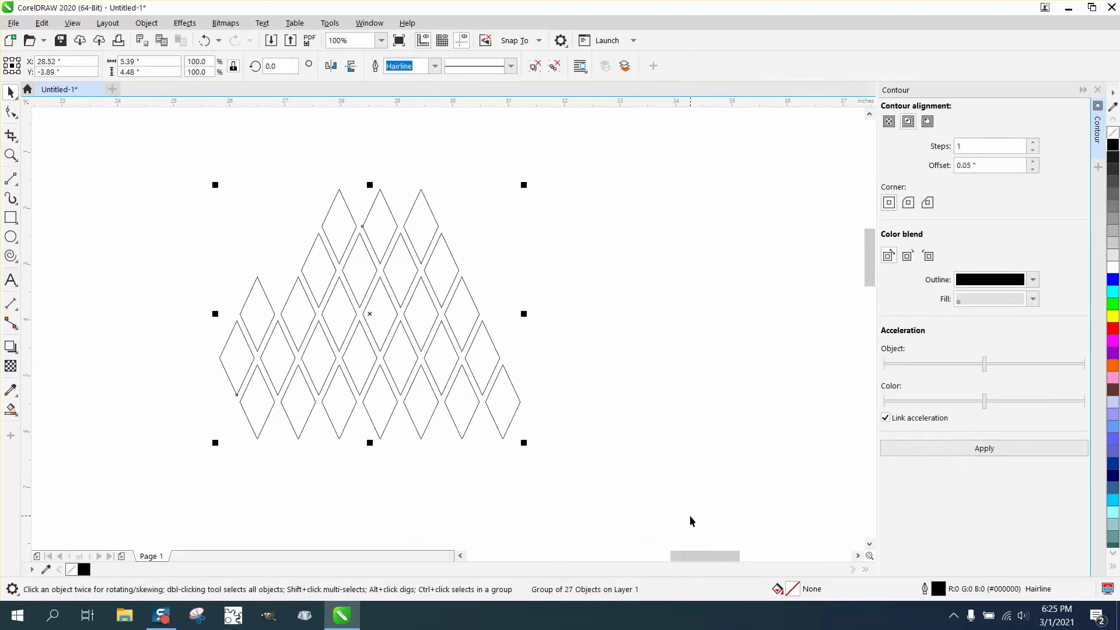
- Apply an inner contour to the diamond group and break the contour apart
click(967, 448)
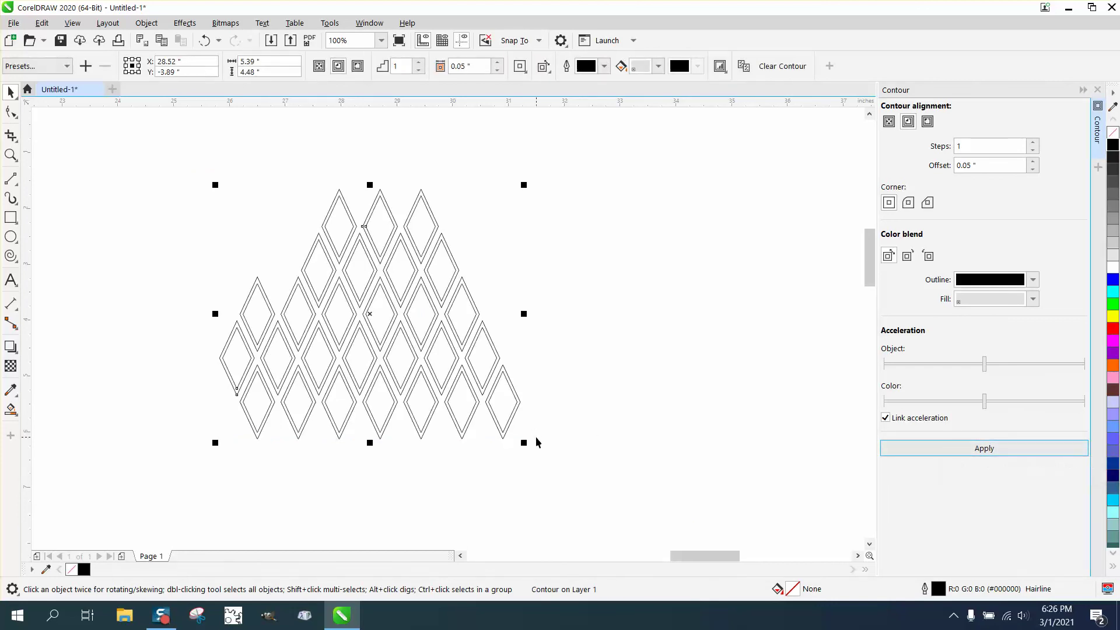
click(147, 23)
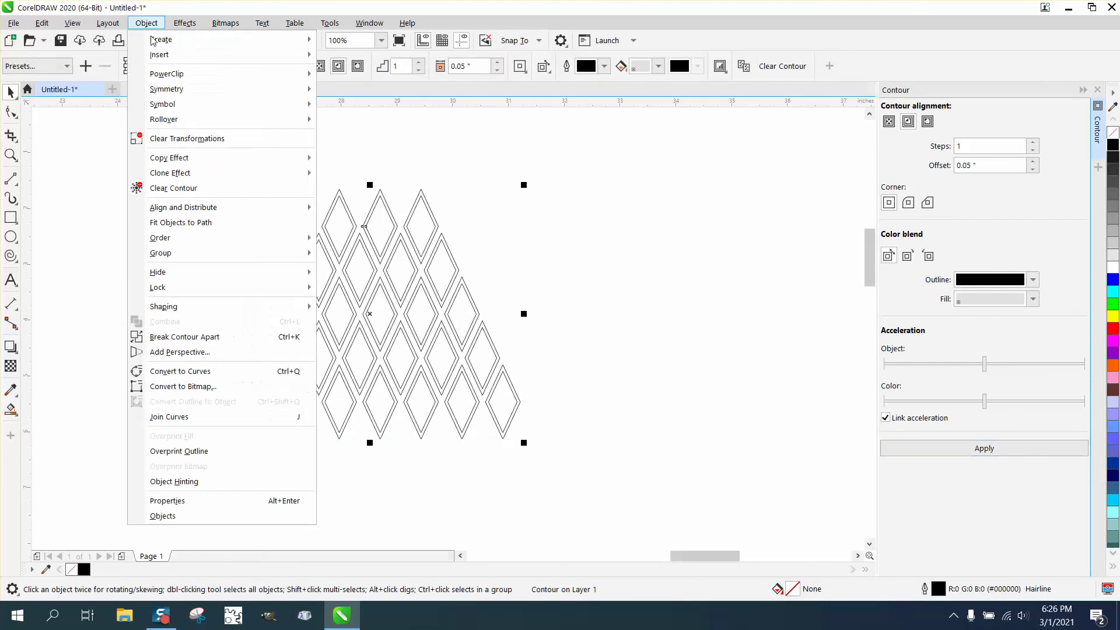
click(184, 336)
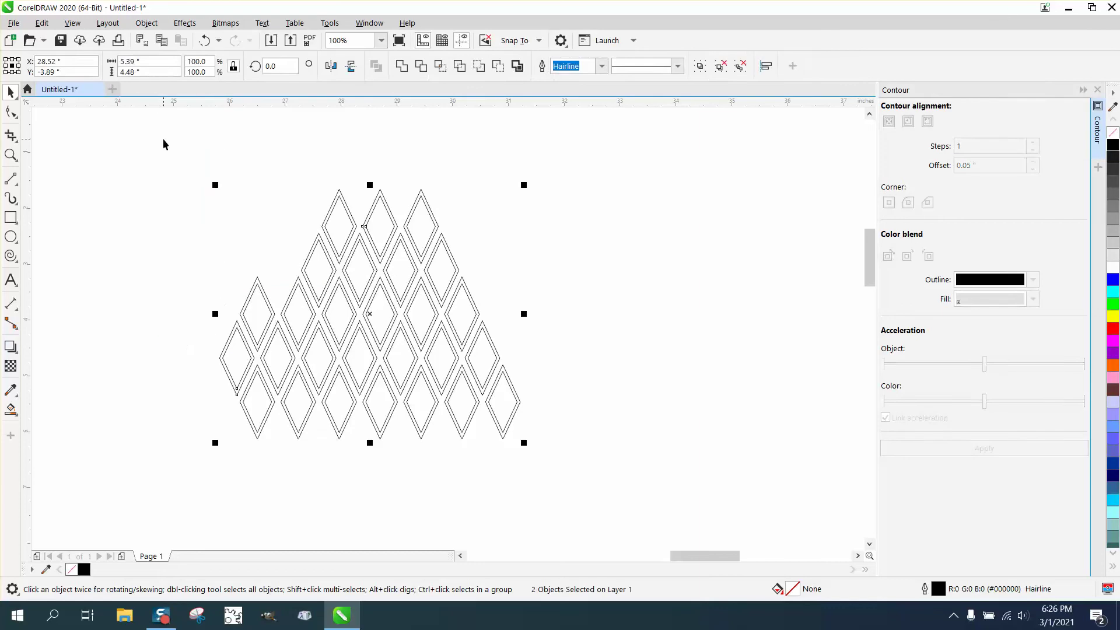
- Ungroup the whole artwork into 54 separate diamond outlines and select them all
drag(163, 144, 662, 491)
click(146, 23)
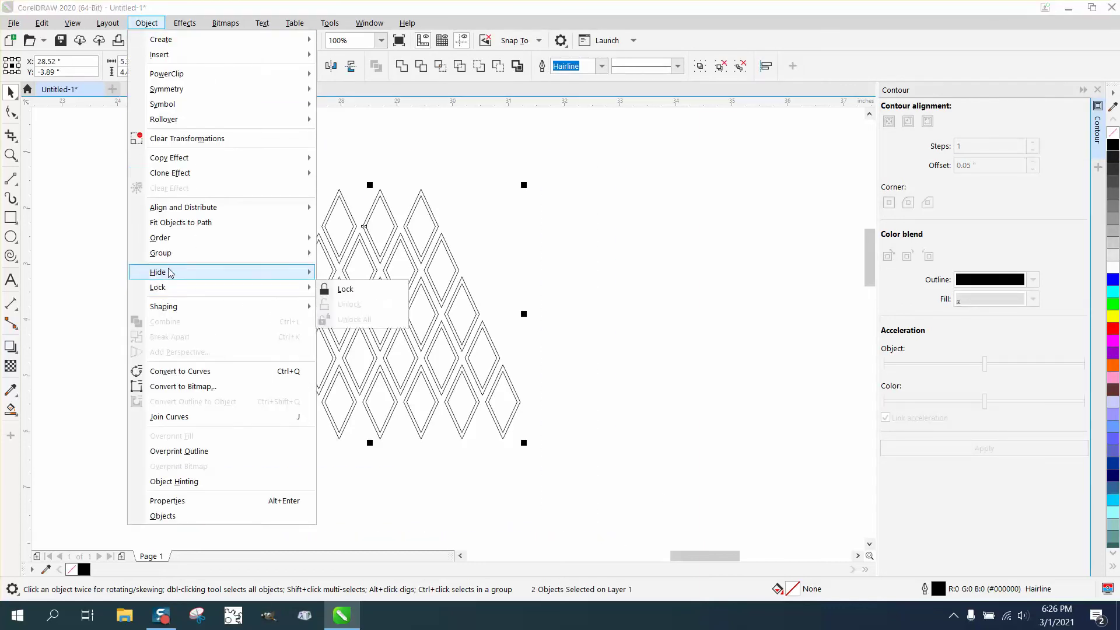
mouse_move(175, 253)
click(349, 272)
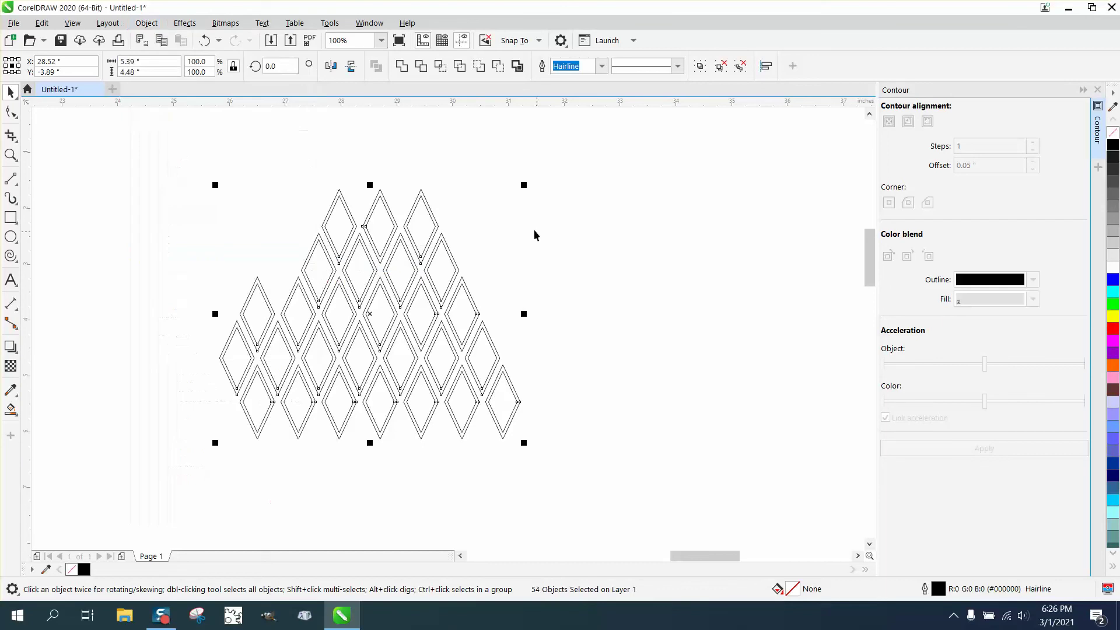
drag(163, 162, 607, 477)
- Set the outline width of all 54 diamonds to 1.0 pt in Outline Pen
double_click(938, 589)
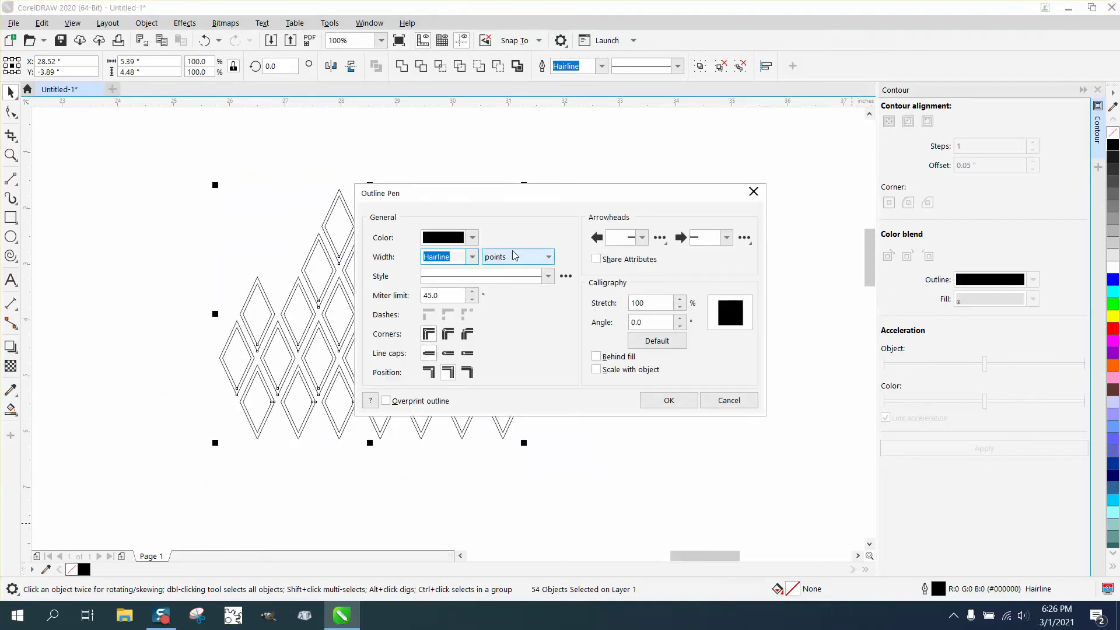
click(471, 257)
click(446, 307)
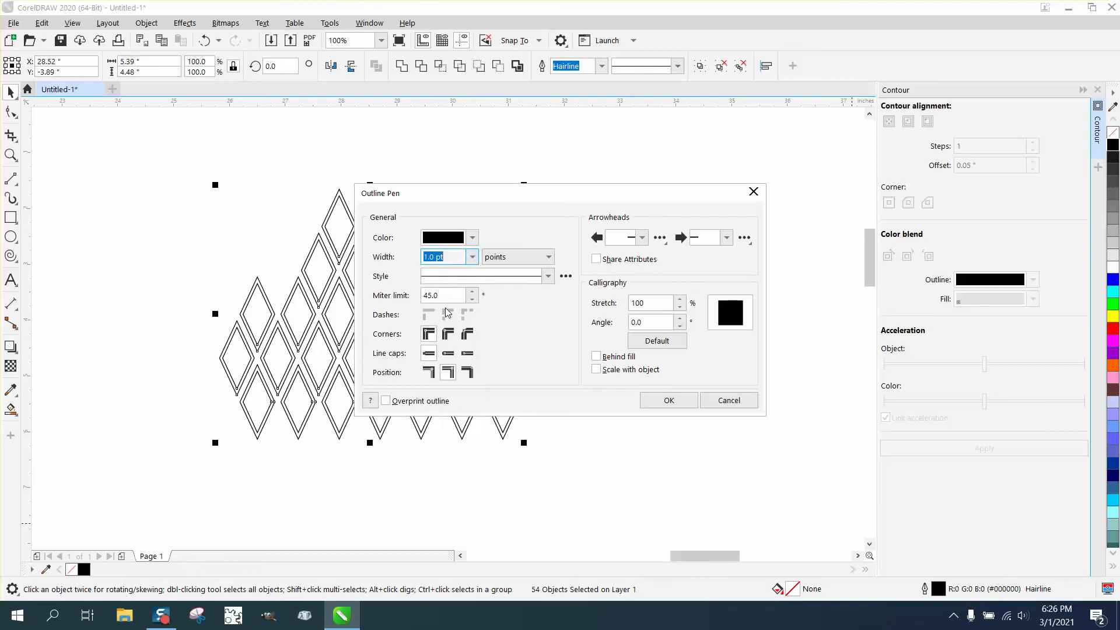
click(666, 400)
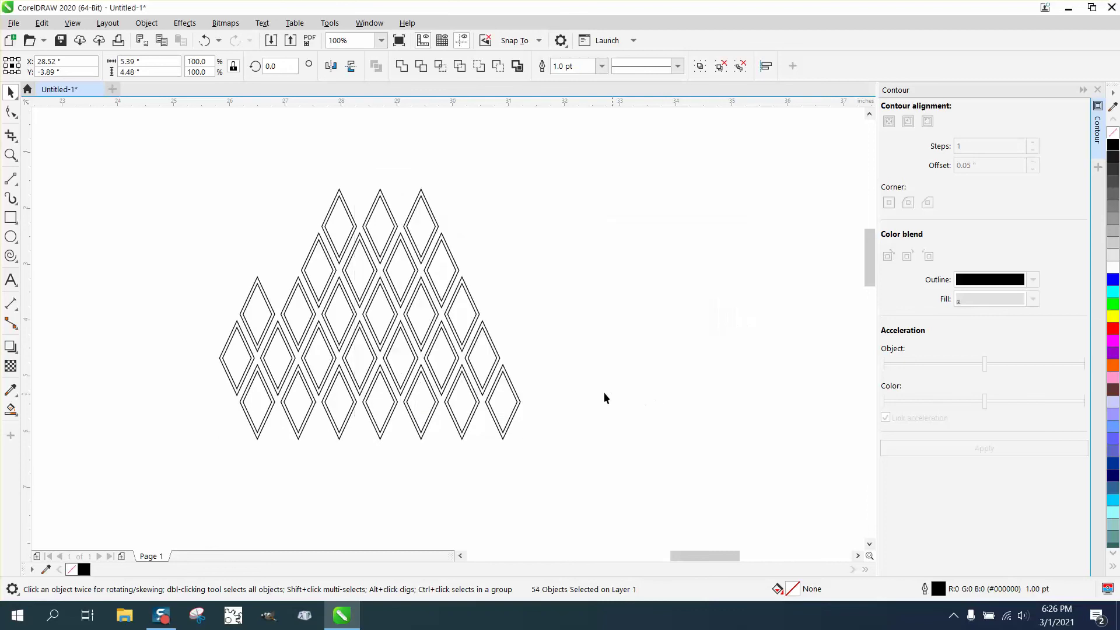
- Zoom in on the doubled diamond outlines, then zoom back out to the full pattern
click(11, 155)
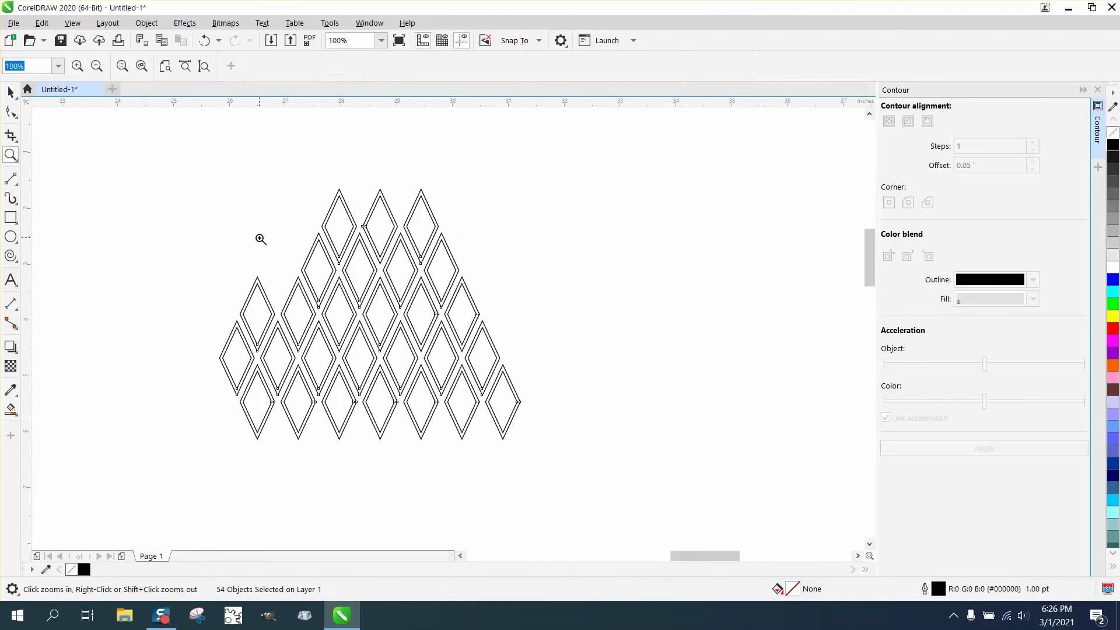
drag(291, 207, 465, 309)
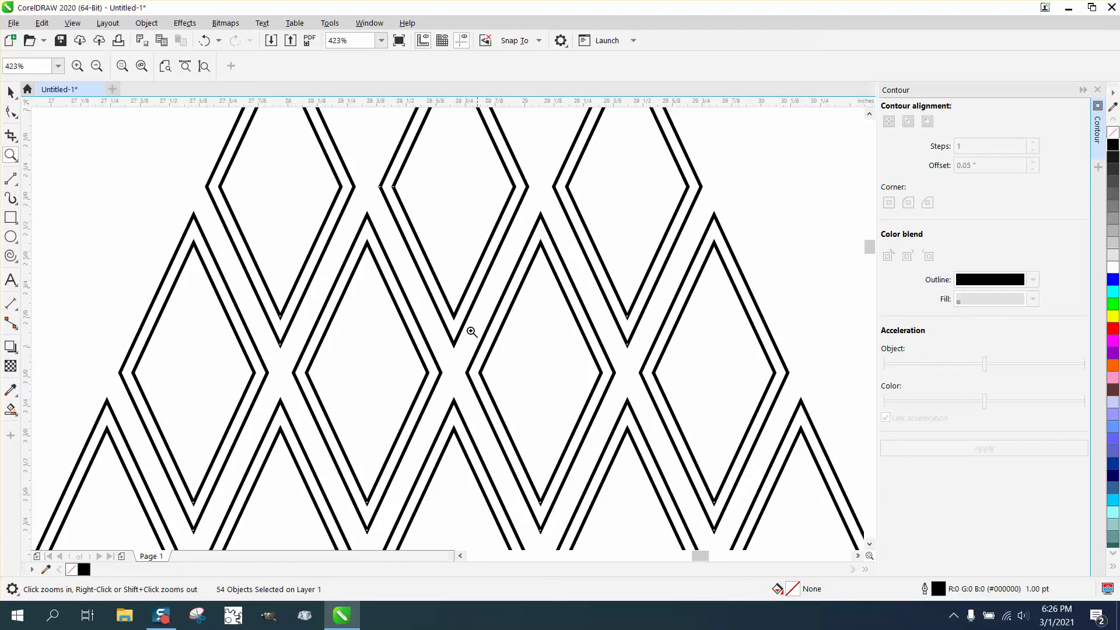
right_click(367, 357)
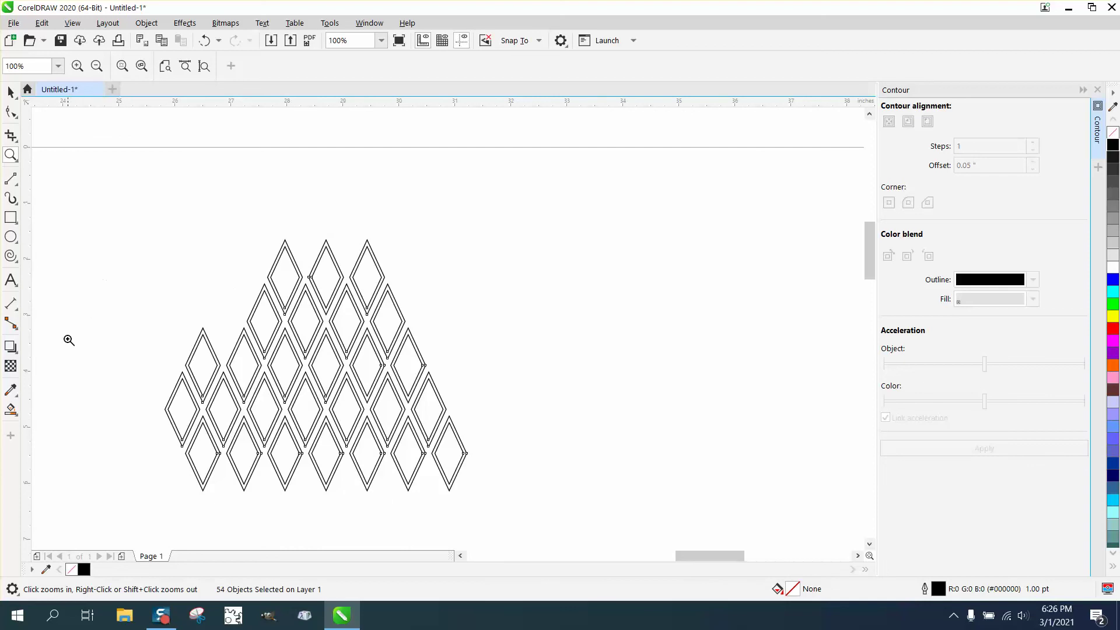
click(10, 409)
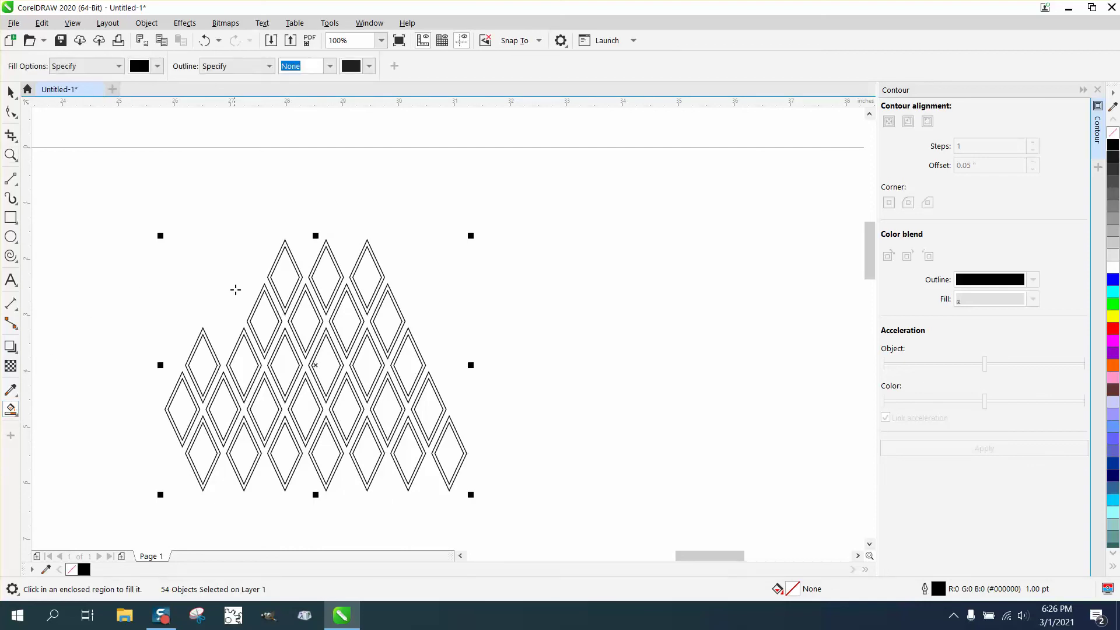
click(292, 258)
click(332, 259)
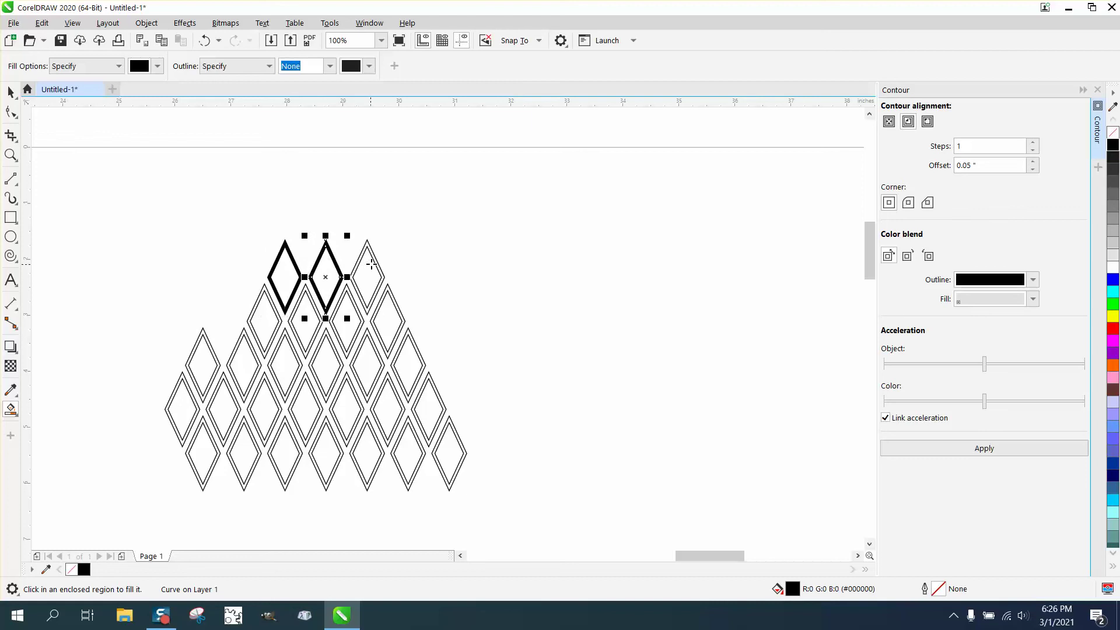
click(375, 262)
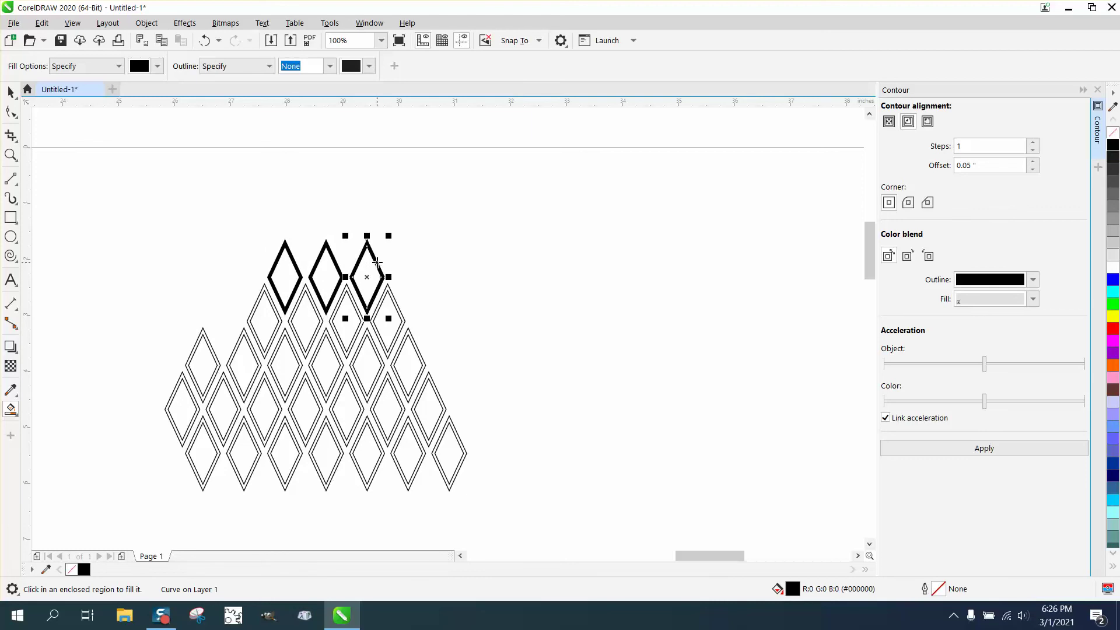
click(204, 40)
click(204, 39)
click(204, 40)
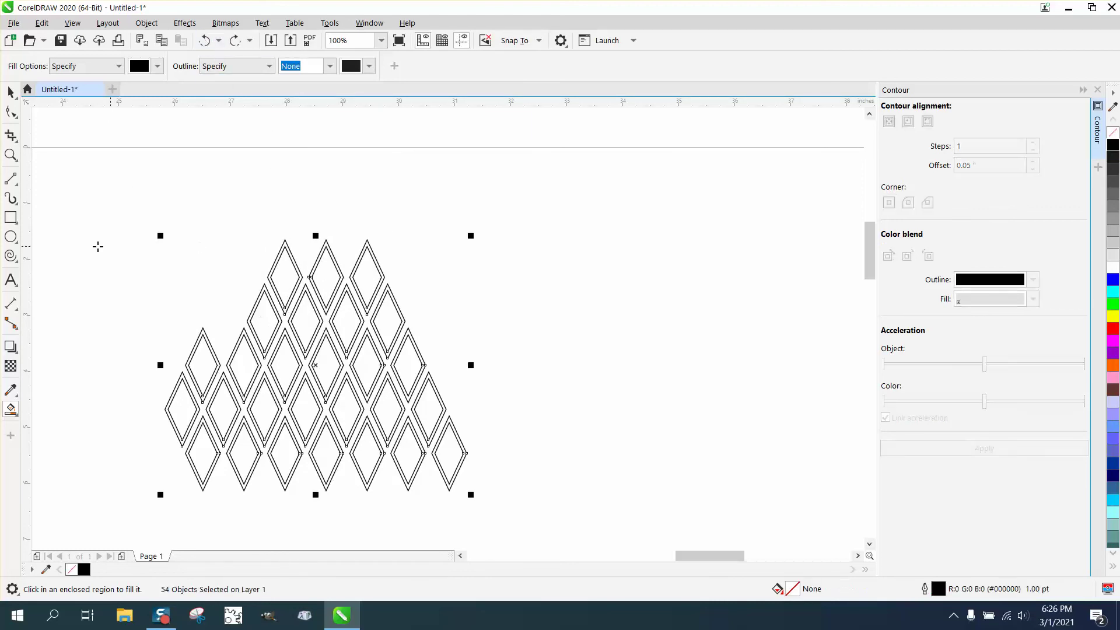
click(11, 155)
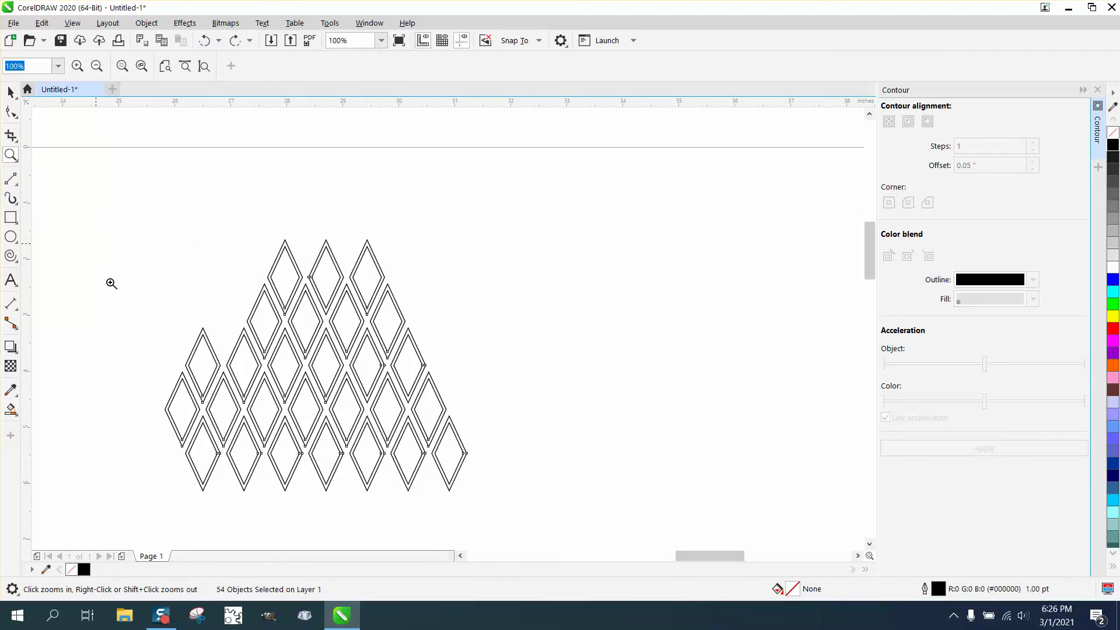
drag(585, 507, 585, 507)
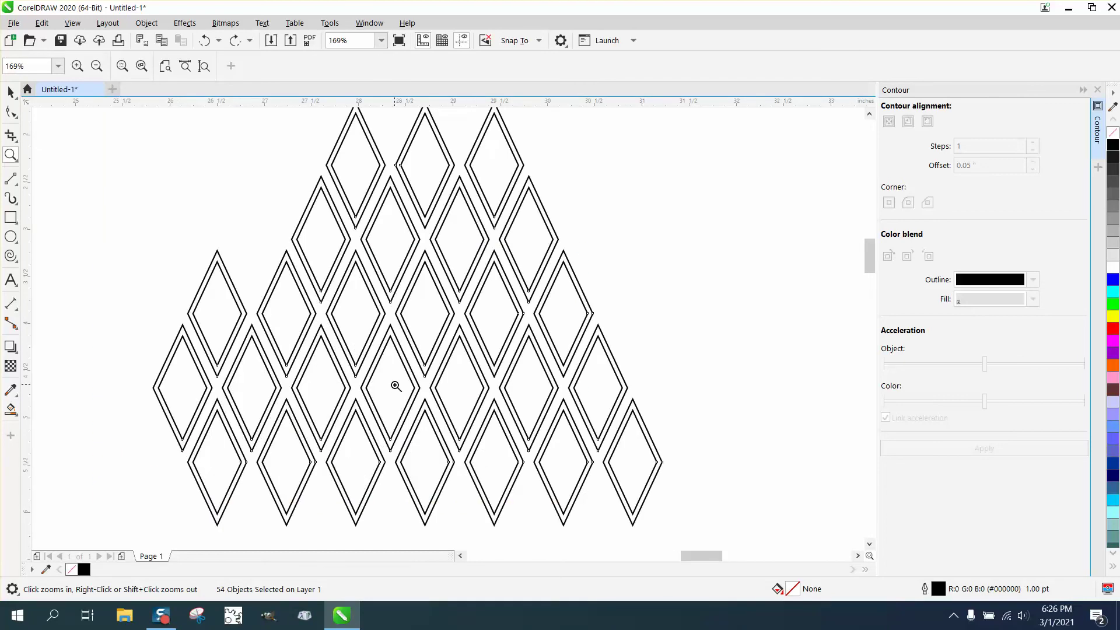